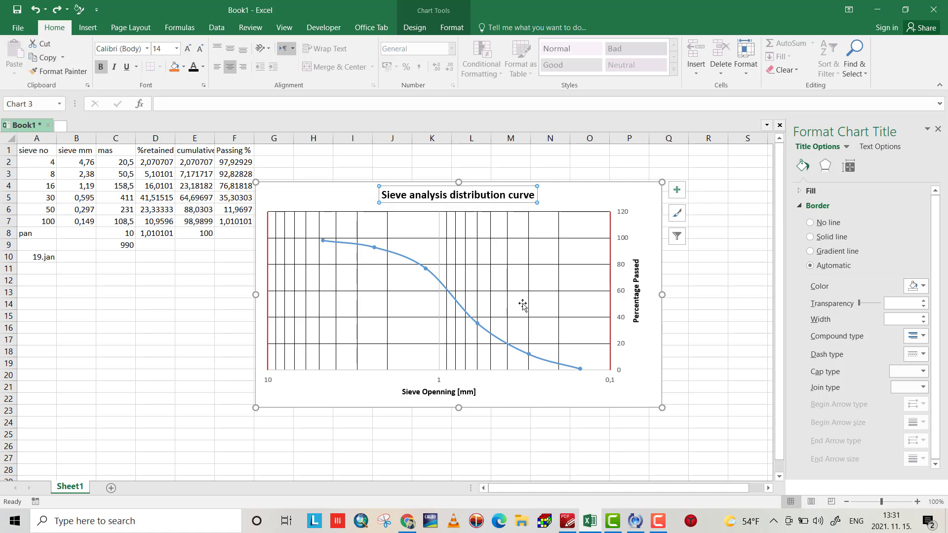
# Select the old sieve analysis distribution chart on the sheet for removal.
pyautogui.click(642, 378)
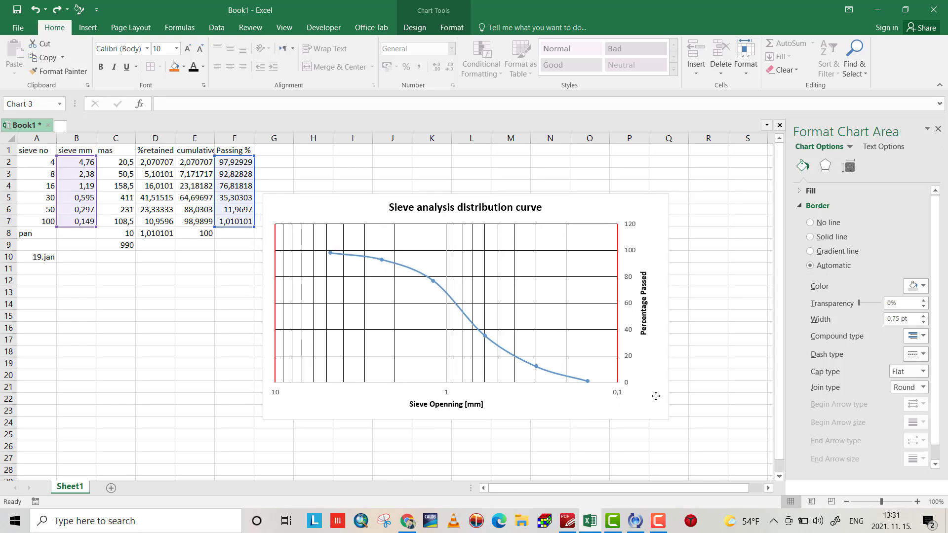
pyautogui.moveTo(642, 376); pyautogui.dragTo(656, 404)
pyautogui.click(103, 308)
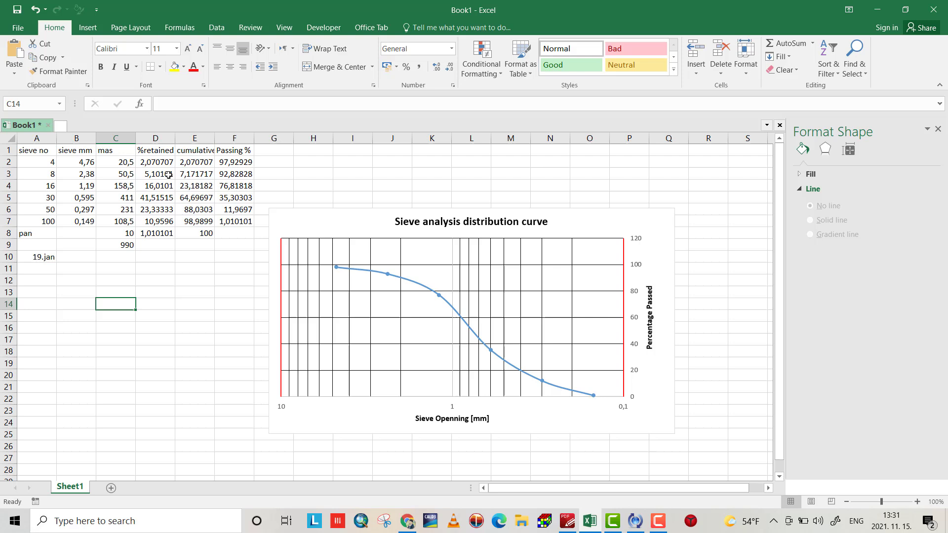
pyautogui.moveTo(469, 342); pyautogui.dragTo(490, 375)
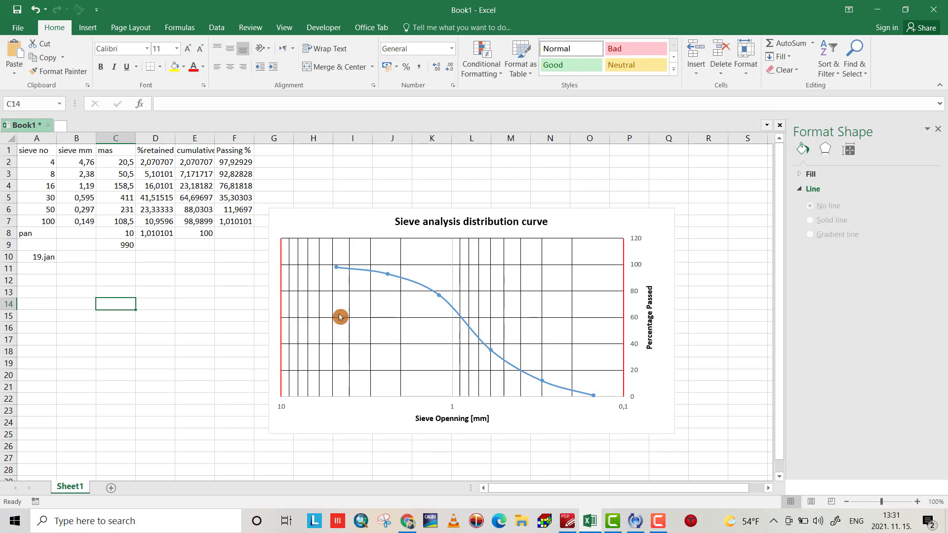
pyautogui.click(343, 225)
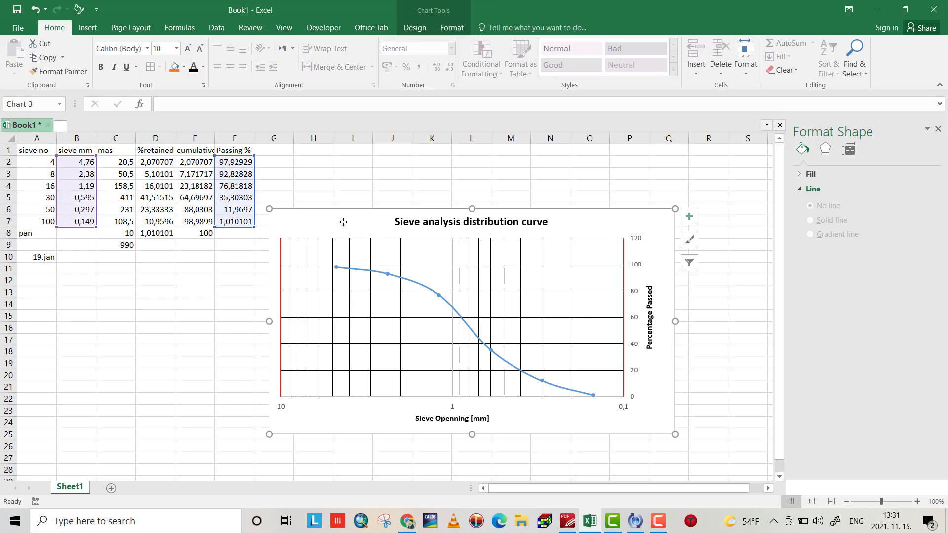
# Delete the old chart and insert an empty Scatter with Smooth Lines and Markers chart.
pyautogui.press('Delete')
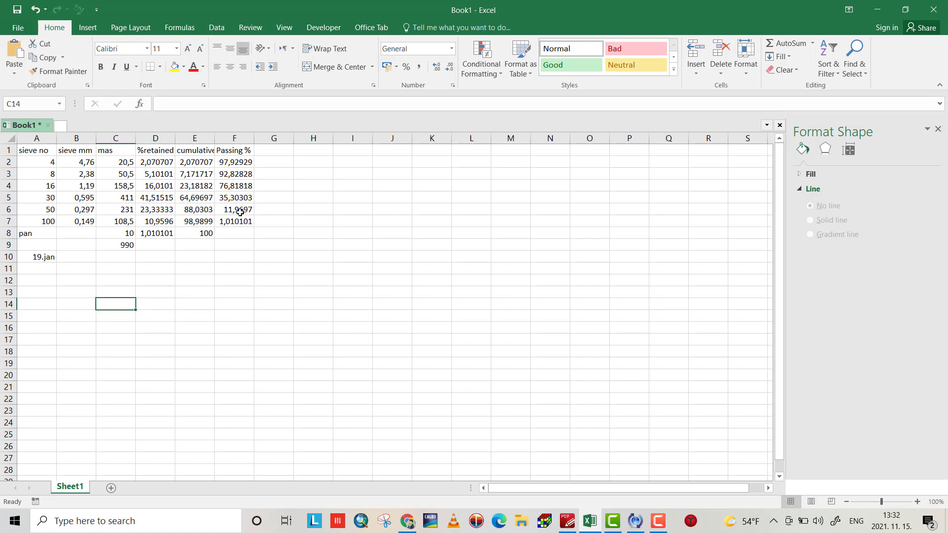
pyautogui.click(79, 30)
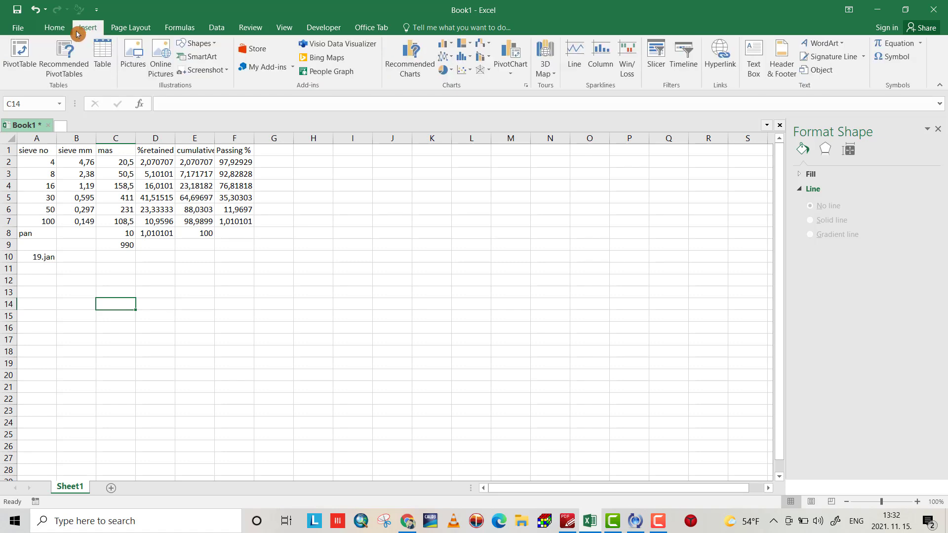
pyautogui.click(469, 71)
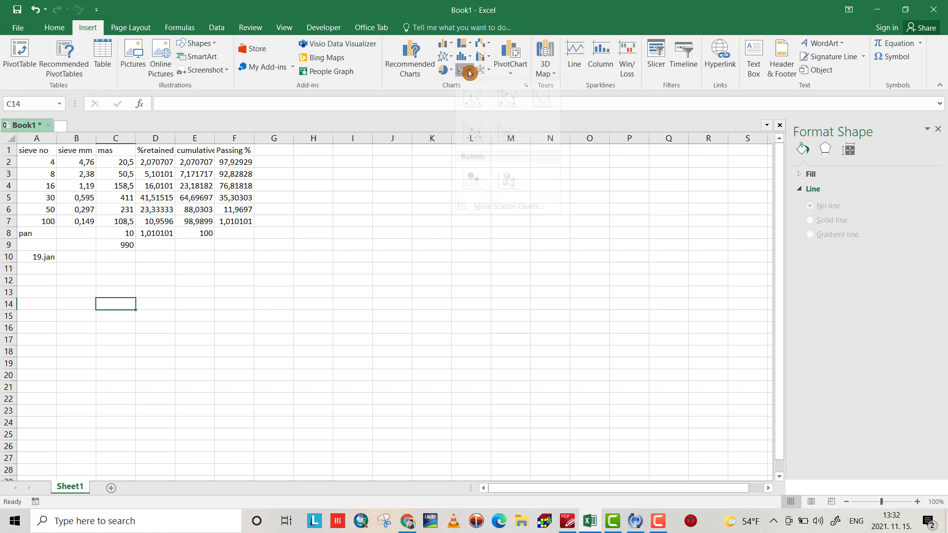
pyautogui.click(506, 104)
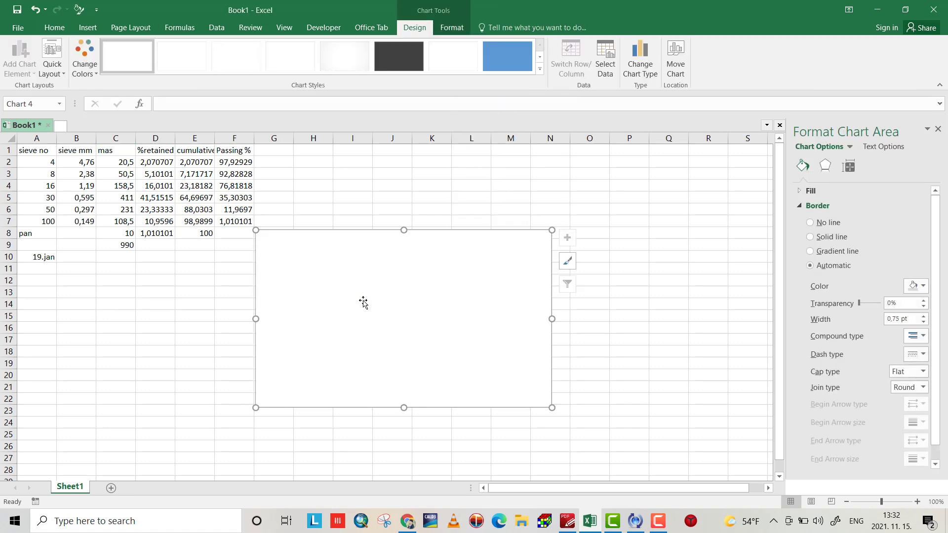
# Add a series 'Sieve analysis distribution curve' with sieve mm B2:B7 as X values.
pyautogui.rightClick(363, 300)
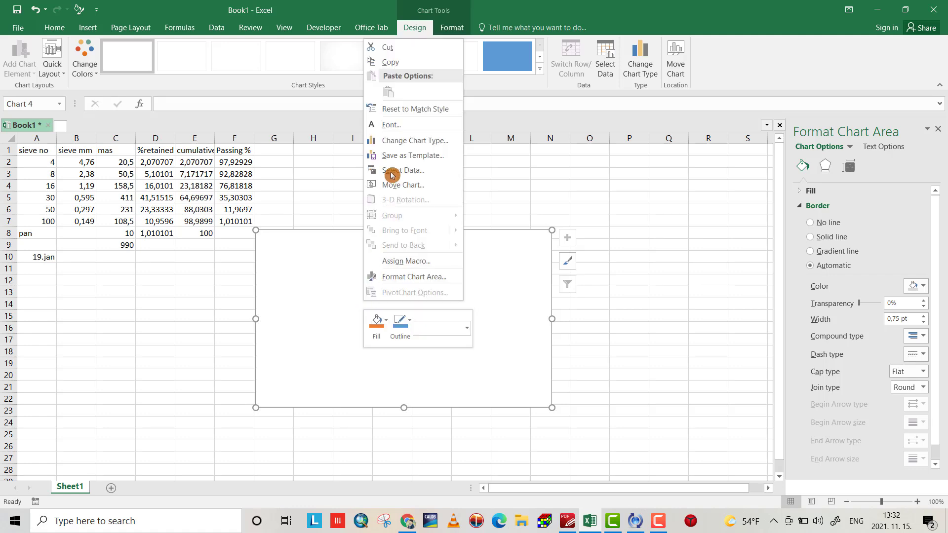
pyautogui.click(418, 172)
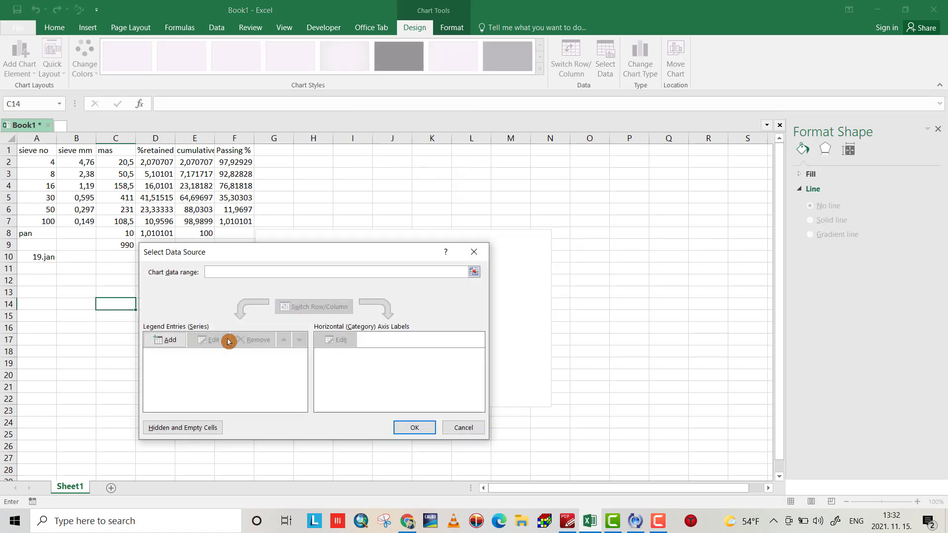
pyautogui.click(171, 341)
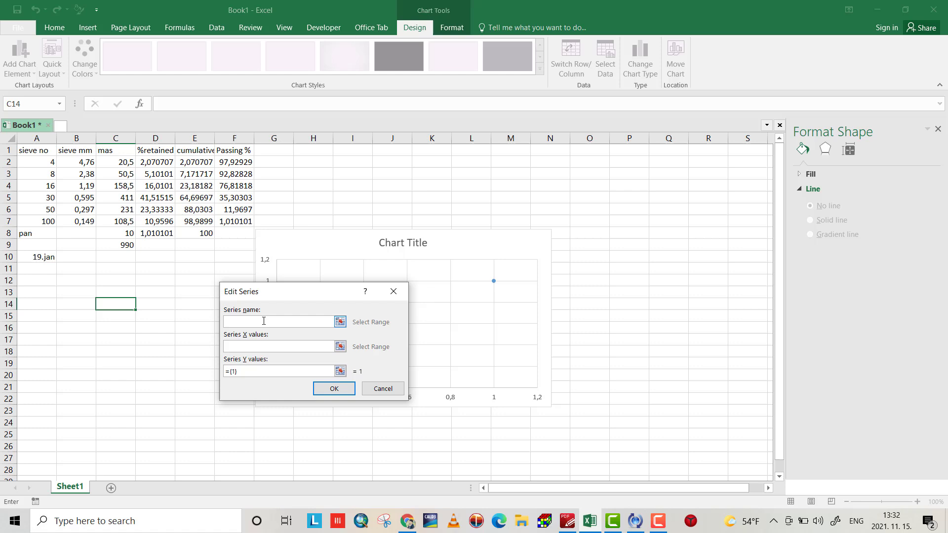
pyautogui.write('Sieve analysis distribution curve')
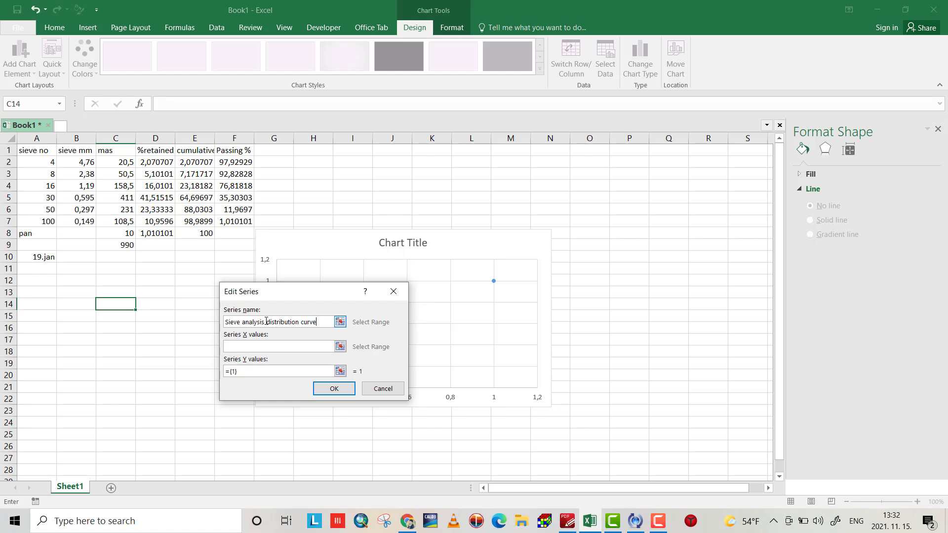
pyautogui.click(259, 346)
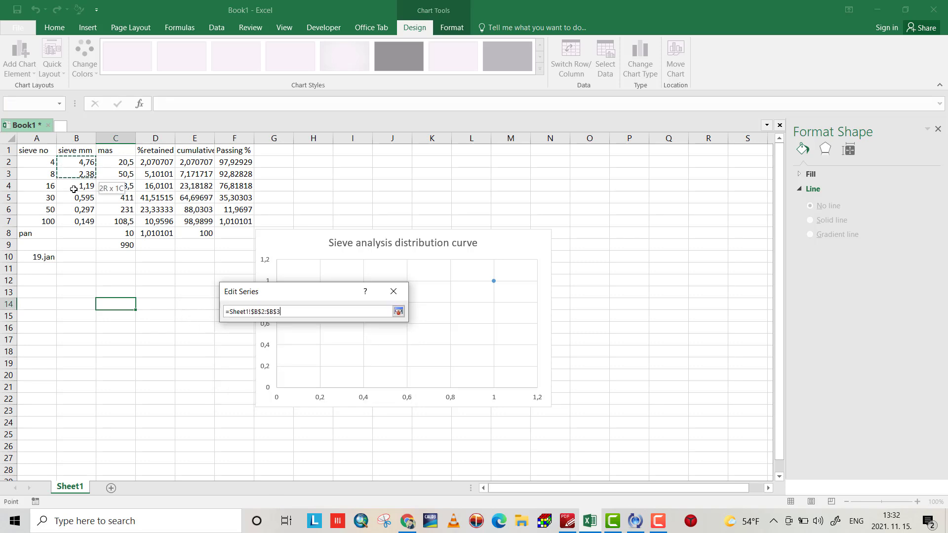
pyautogui.moveTo(75, 161); pyautogui.dragTo(81, 221)
# Replace the placeholder Y values with Passing % cells F2:F7 and confirm the series.
pyautogui.moveTo(260, 370); pyautogui.dragTo(228, 376)
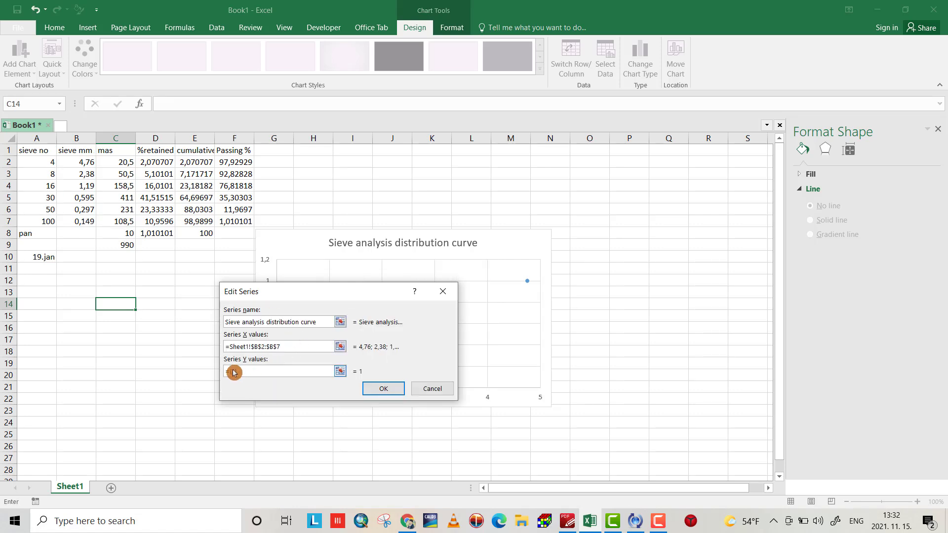
pyautogui.press('BackSpace')
pyautogui.moveTo(234, 161); pyautogui.dragTo(235, 220)
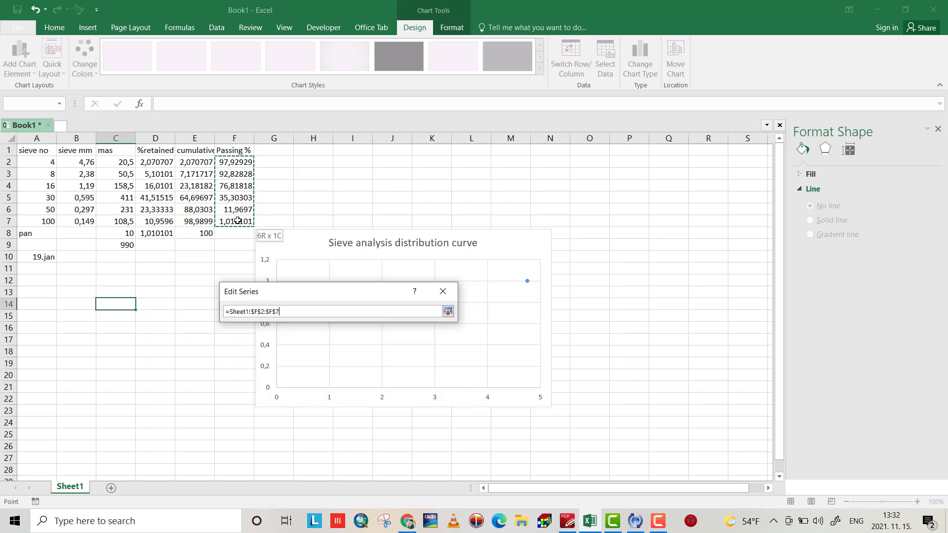
pyautogui.click(445, 388)
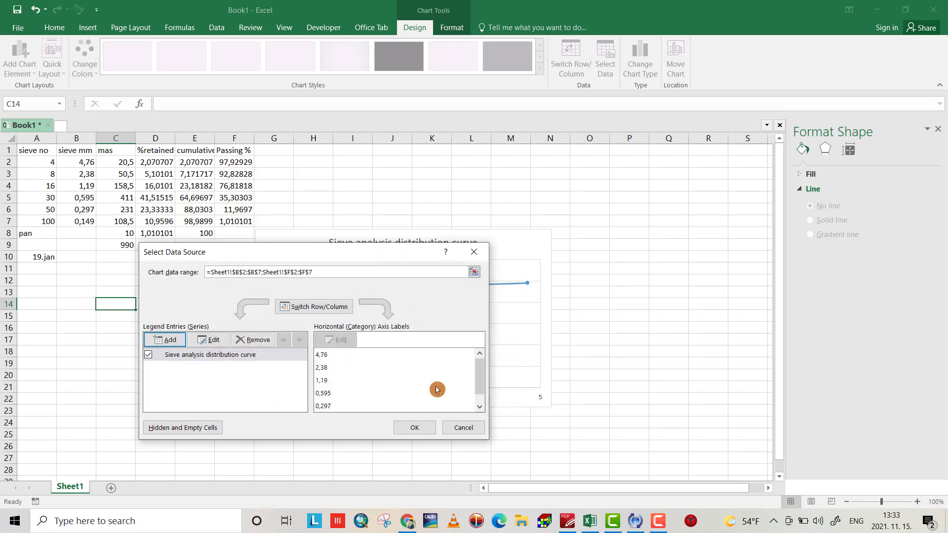
# Apply the data source so the passing curve appears, and reposition the chart.
pyautogui.click(416, 429)
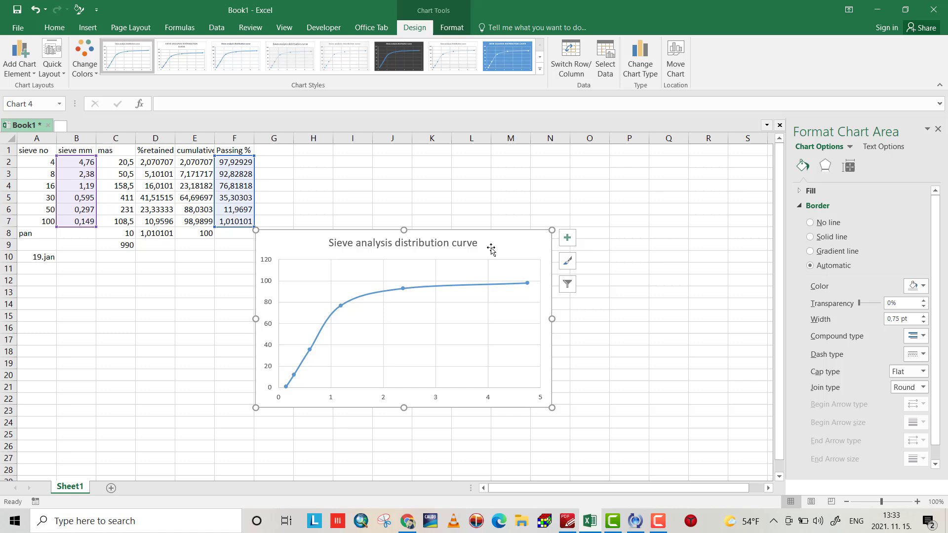
pyautogui.moveTo(534, 250); pyautogui.dragTo(584, 240)
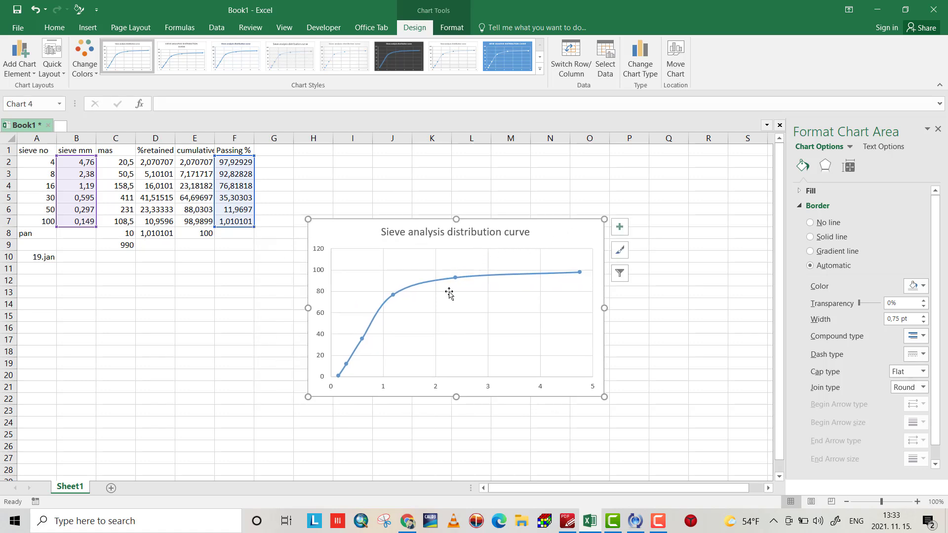
pyautogui.click(435, 389)
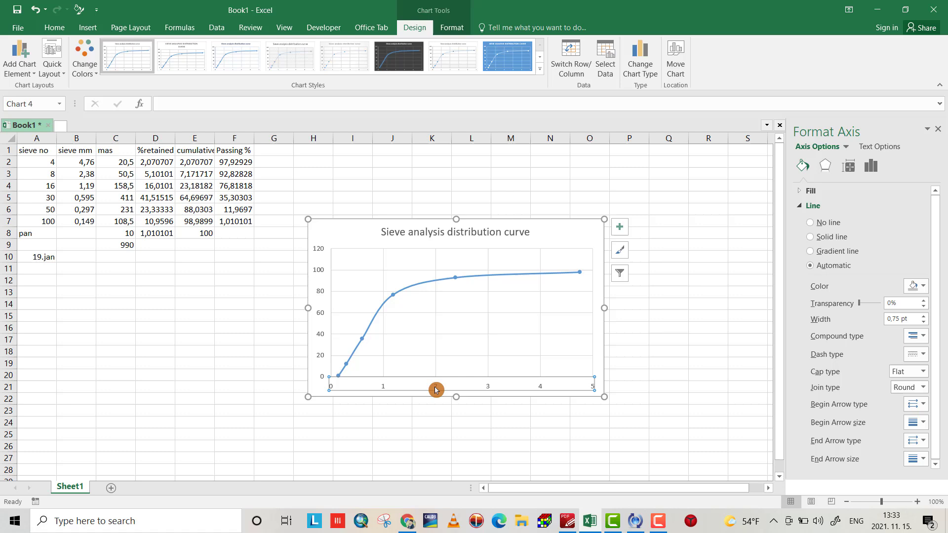
pyautogui.click(461, 389)
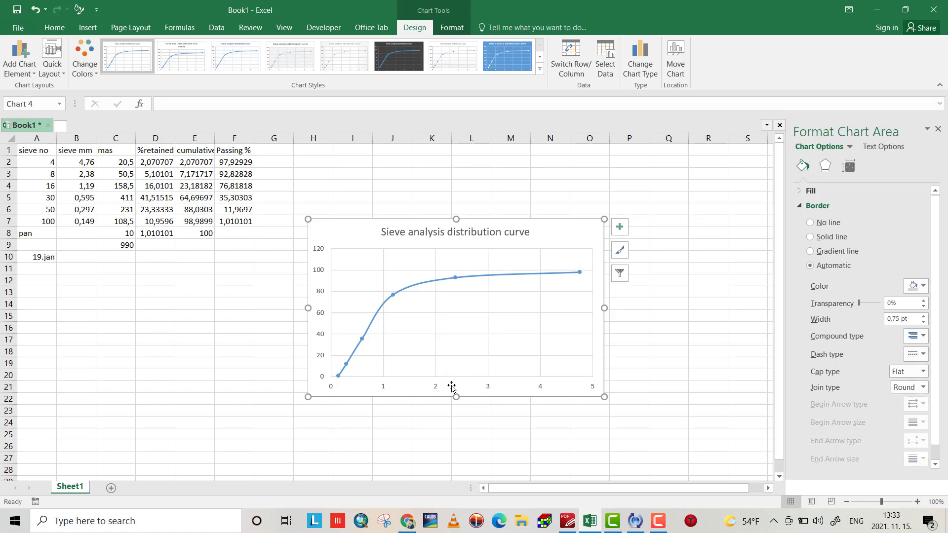
pyautogui.click(437, 389)
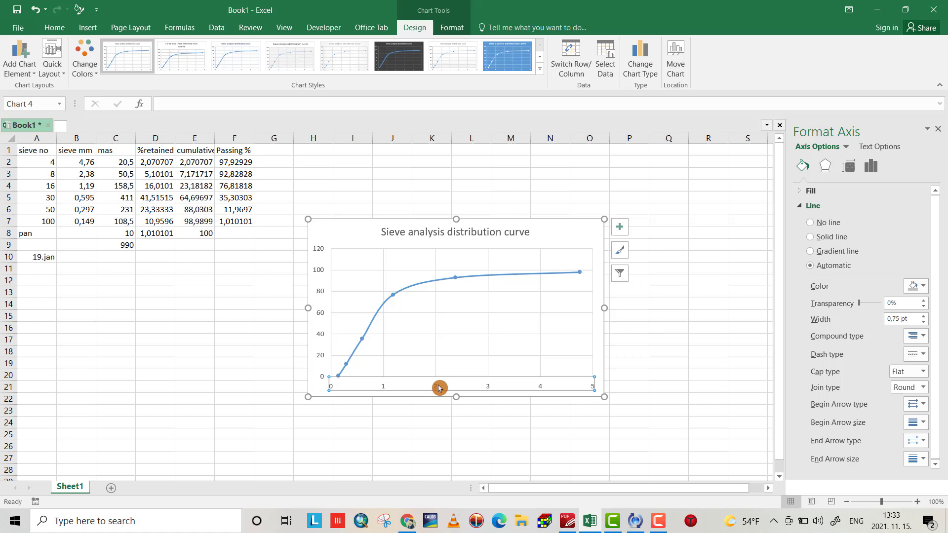
# Make the horizontal sieve-size axis logarithmic, running from 0.1 to 10.
pyautogui.rightClick(439, 388)
pyautogui.click(480, 377)
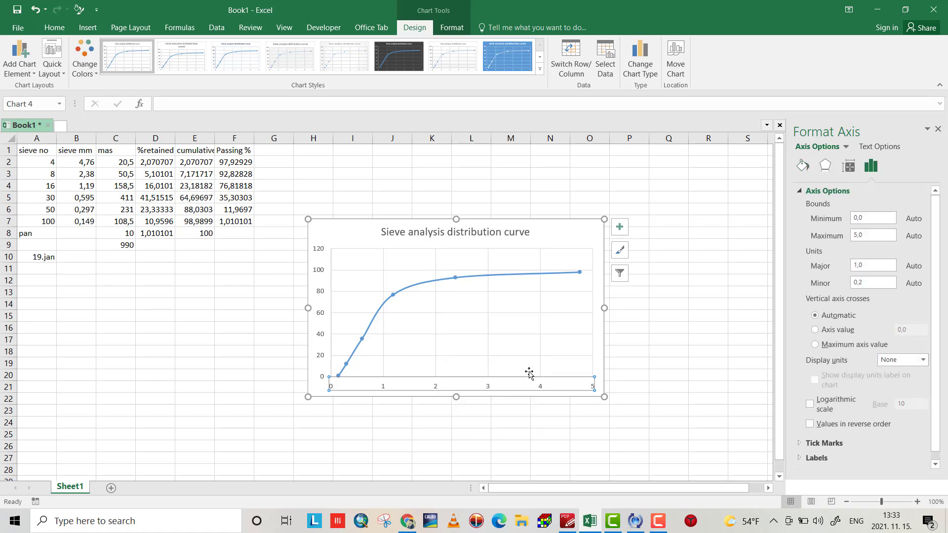
pyautogui.click(810, 405)
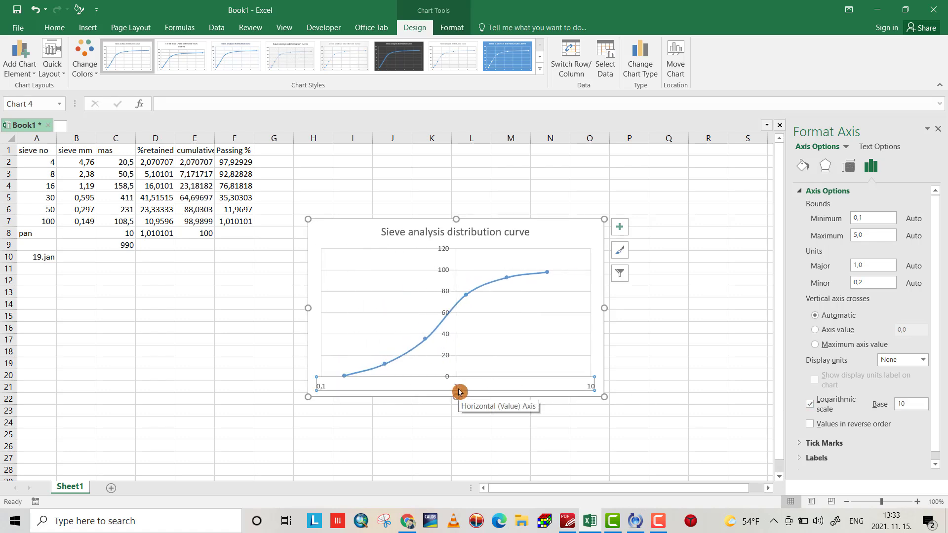
pyautogui.click(448, 356)
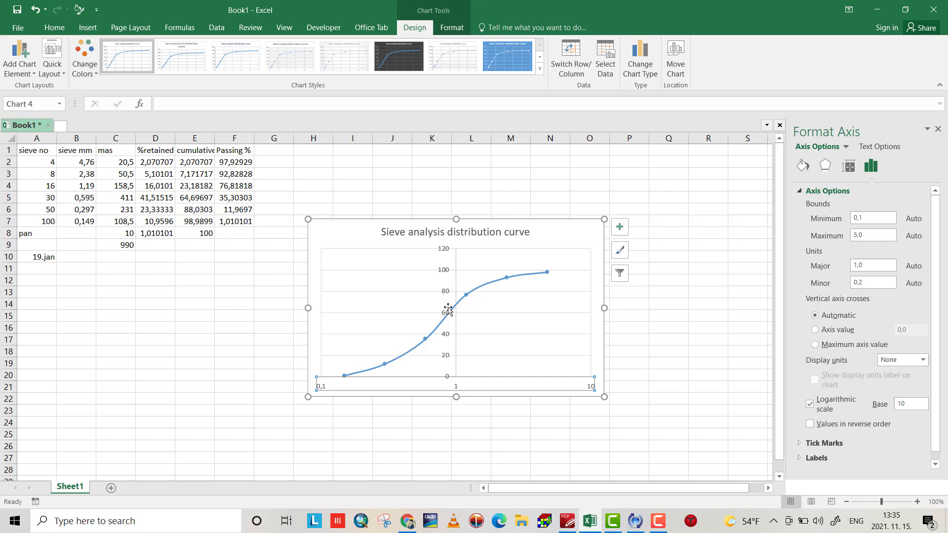
# Move the vertical percentage axis labels to the chart's low left edge.
pyautogui.click(448, 333)
pyautogui.click(446, 293)
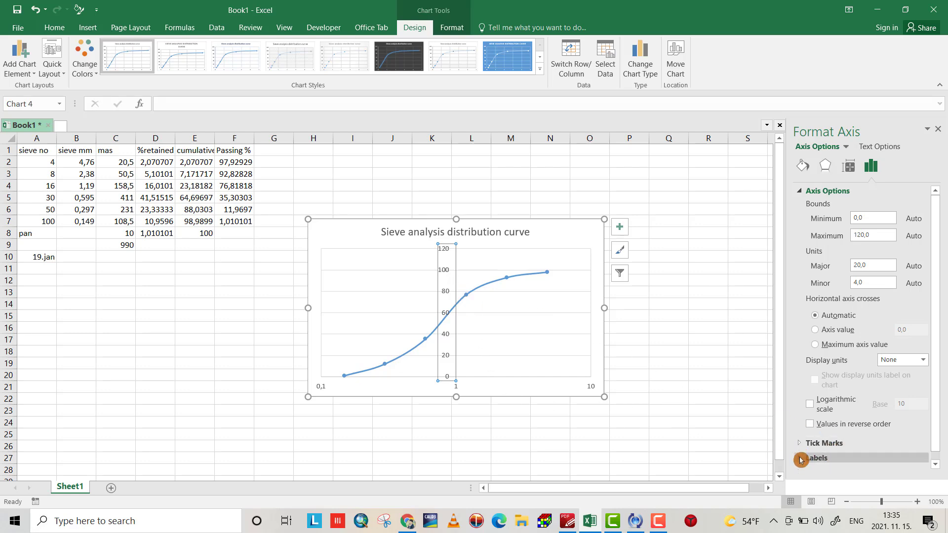
pyautogui.click(800, 458)
pyautogui.scroll(-2, 935, 385)
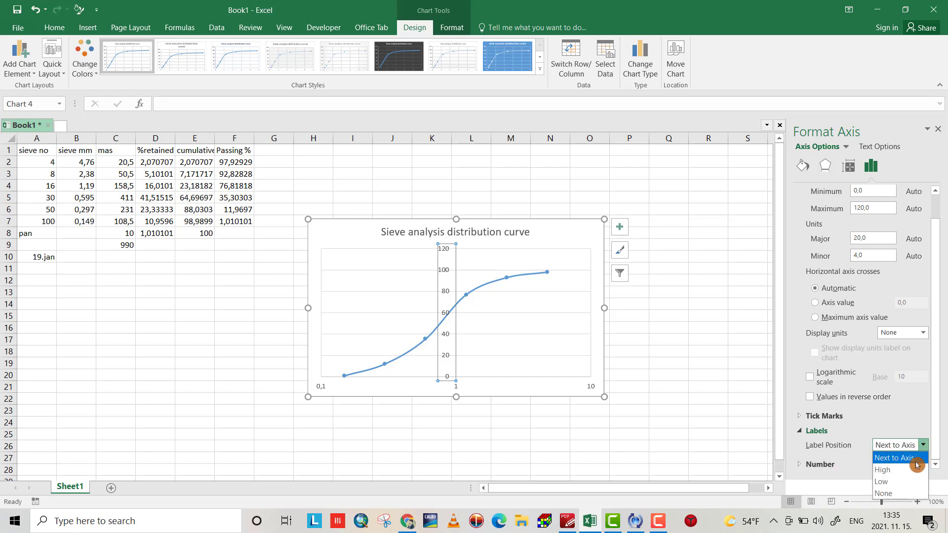
pyautogui.click(889, 487)
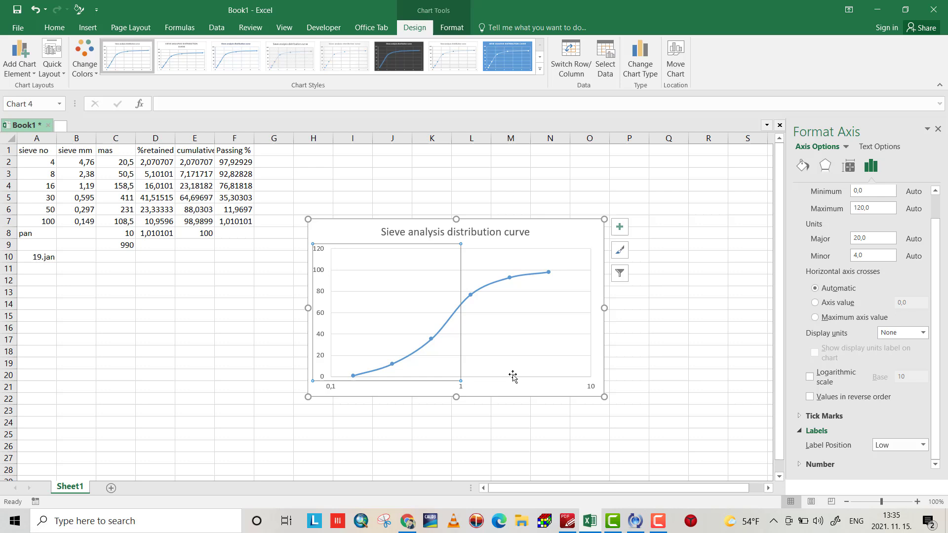
# Add minor vertical gridlines along the logarithmic sieve-size axis.
pyautogui.click(484, 380)
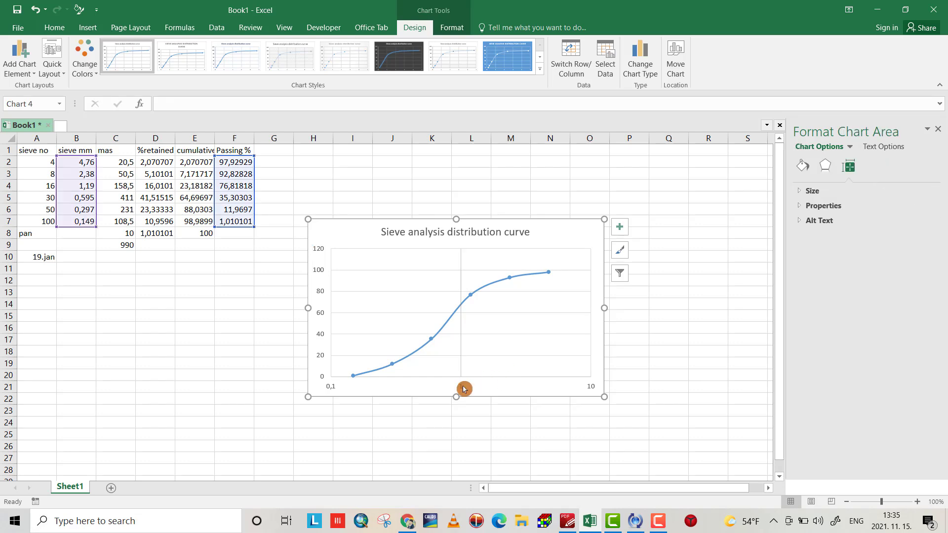
pyautogui.click(462, 389)
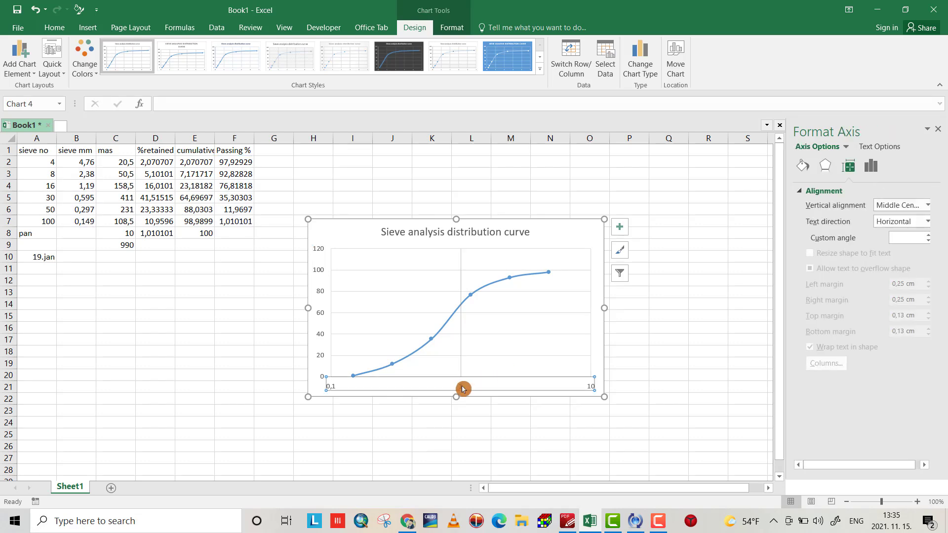
pyautogui.rightClick(462, 388)
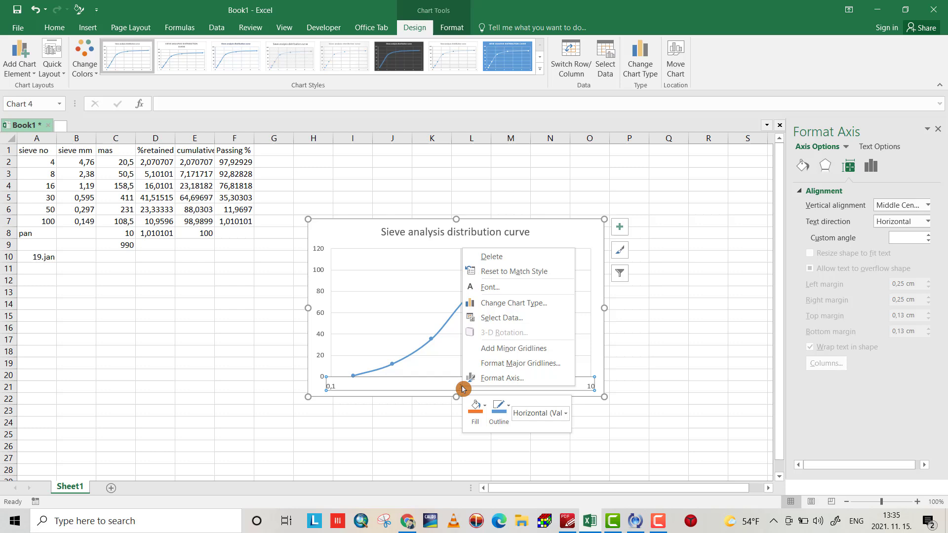
pyautogui.click(503, 348)
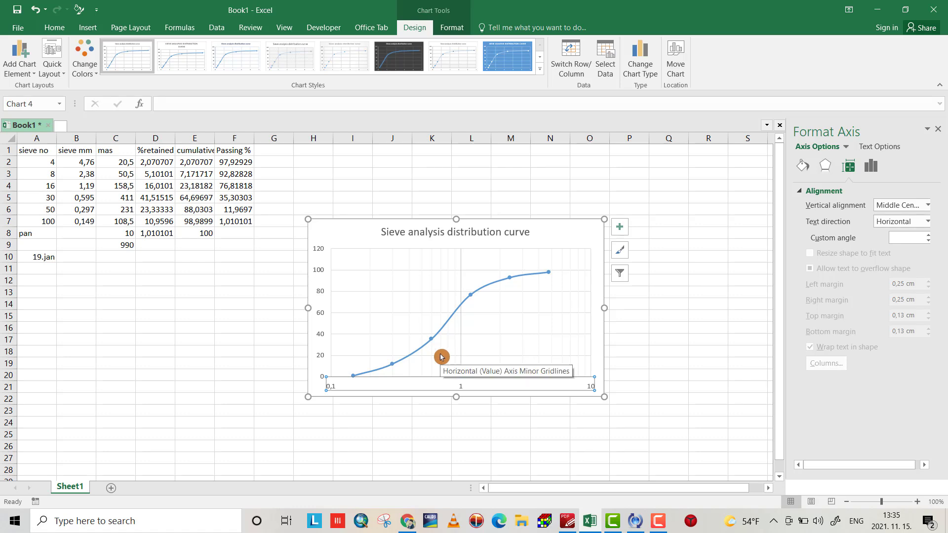
# Bring up the horizontal axis options to format its gridlines.
pyautogui.click(458, 386)
pyautogui.rightClick(460, 390)
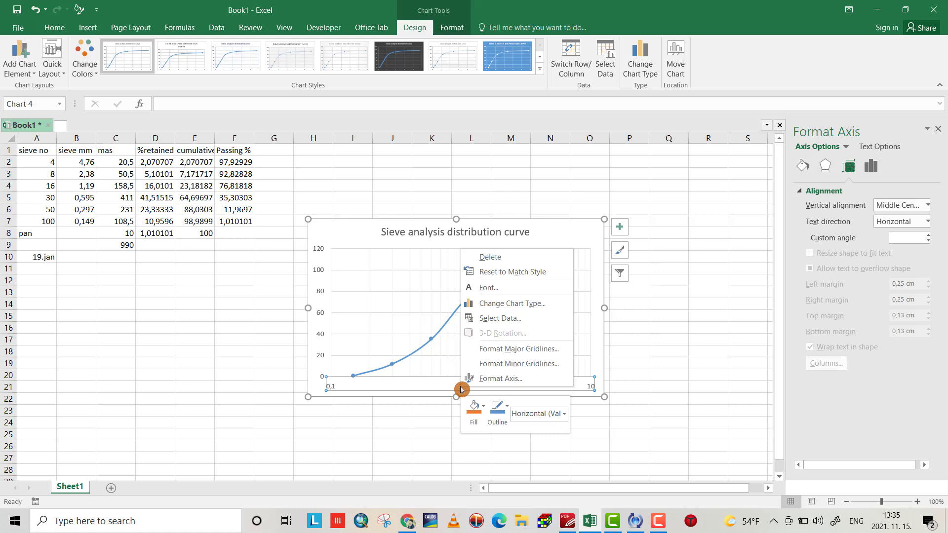
pyautogui.click(517, 356)
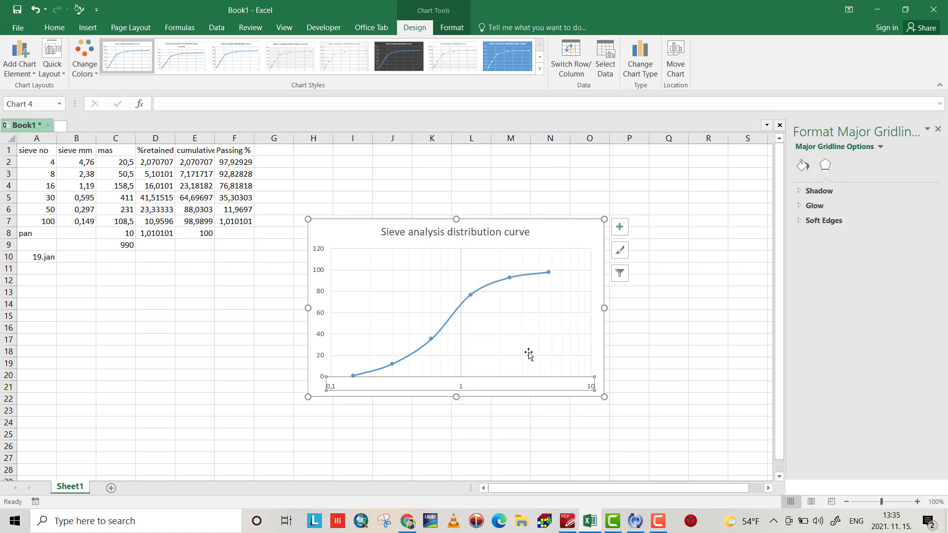
pyautogui.click(461, 379)
pyautogui.rightClick(461, 386)
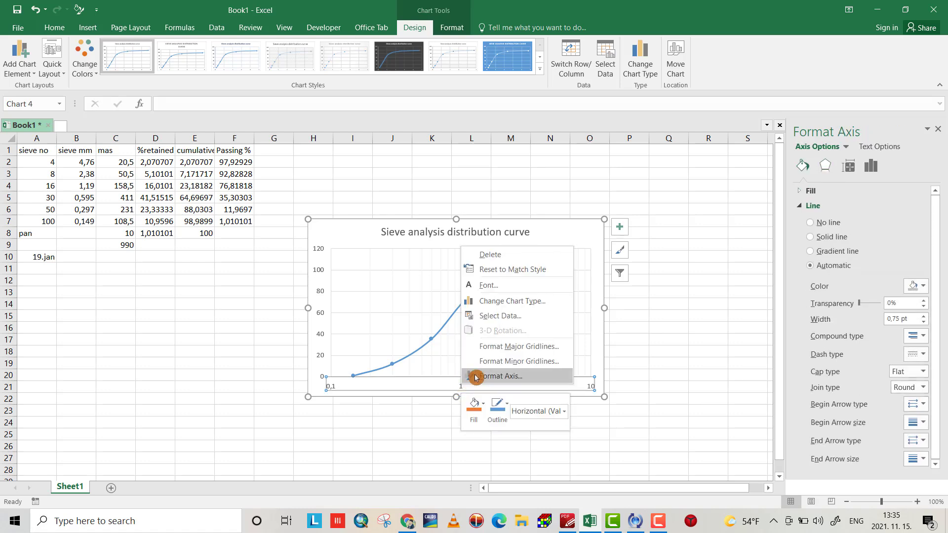
# Make the minor vertical gridlines solid black.
pyautogui.click(508, 363)
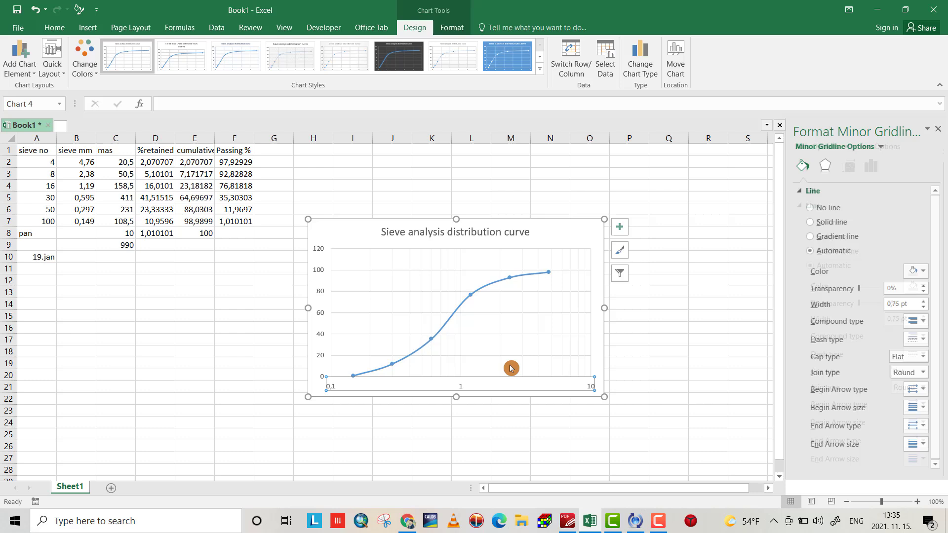
pyautogui.click(922, 271)
pyautogui.click(866, 299)
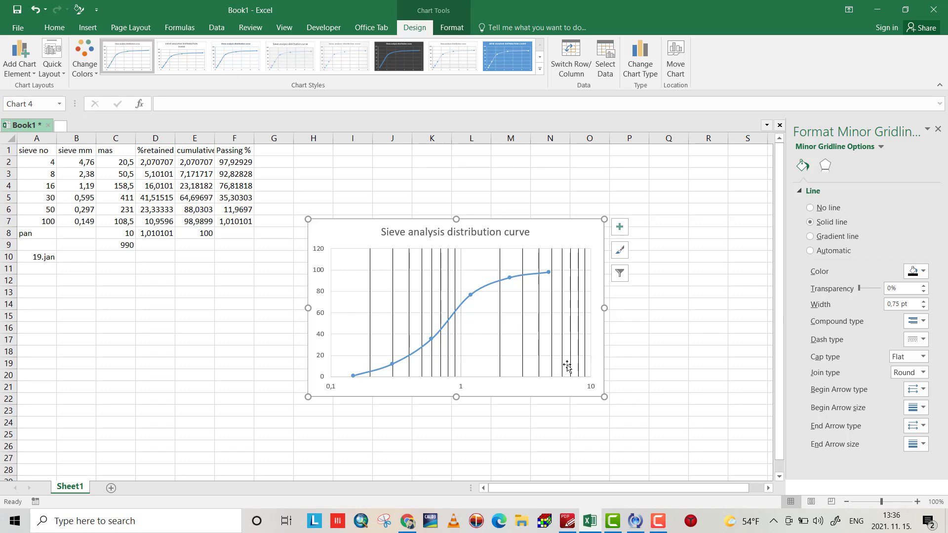
pyautogui.click(459, 386)
pyautogui.rightClick(460, 387)
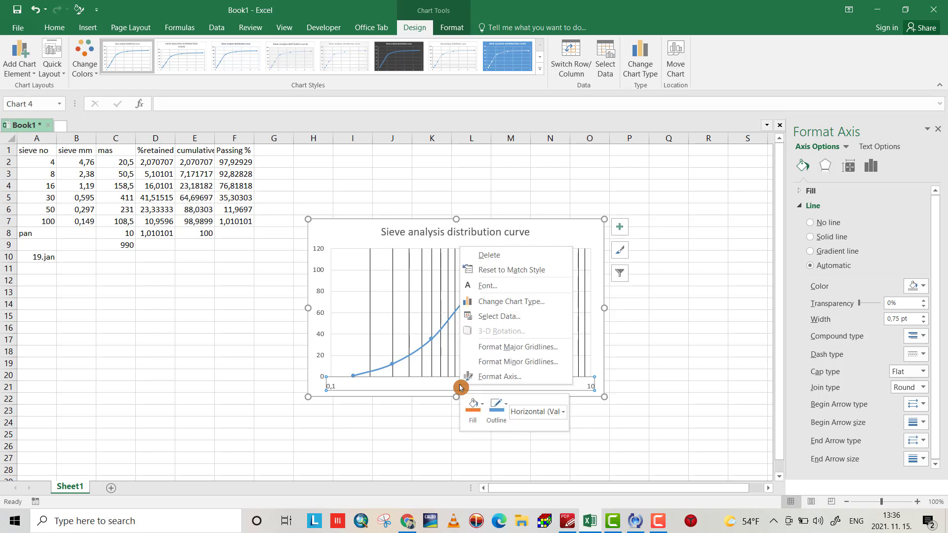
# Make the major vertical gridlines solid red with 1,25 pt width.
pyautogui.click(506, 348)
pyautogui.click(922, 272)
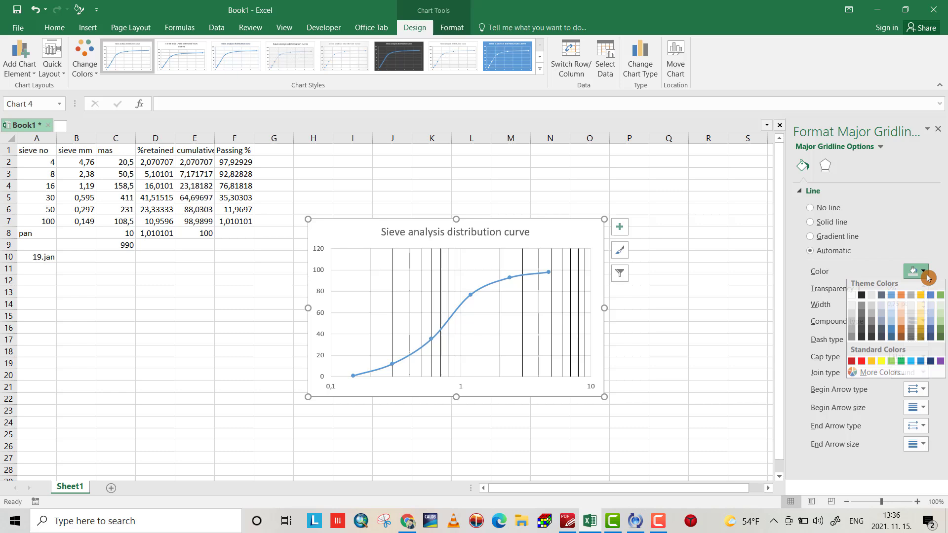
pyautogui.click(862, 364)
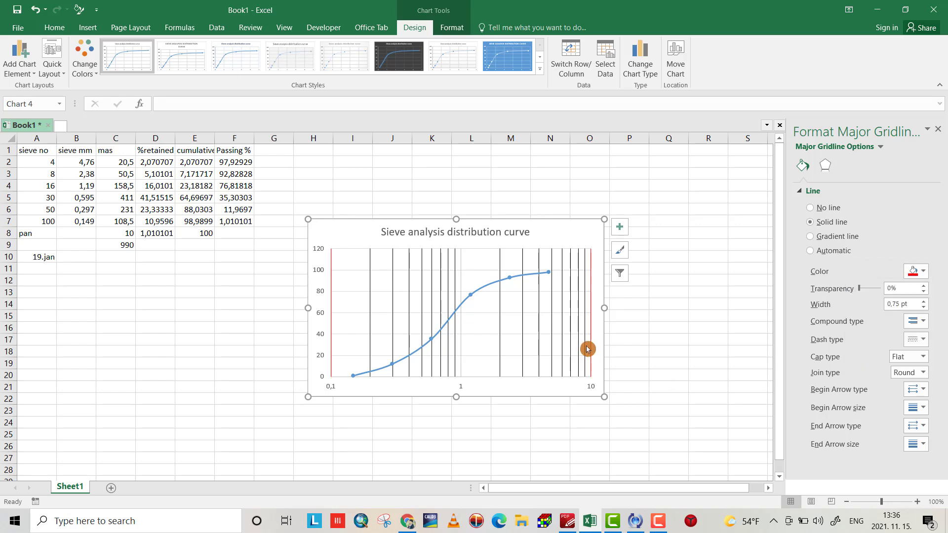
pyautogui.click(924, 301)
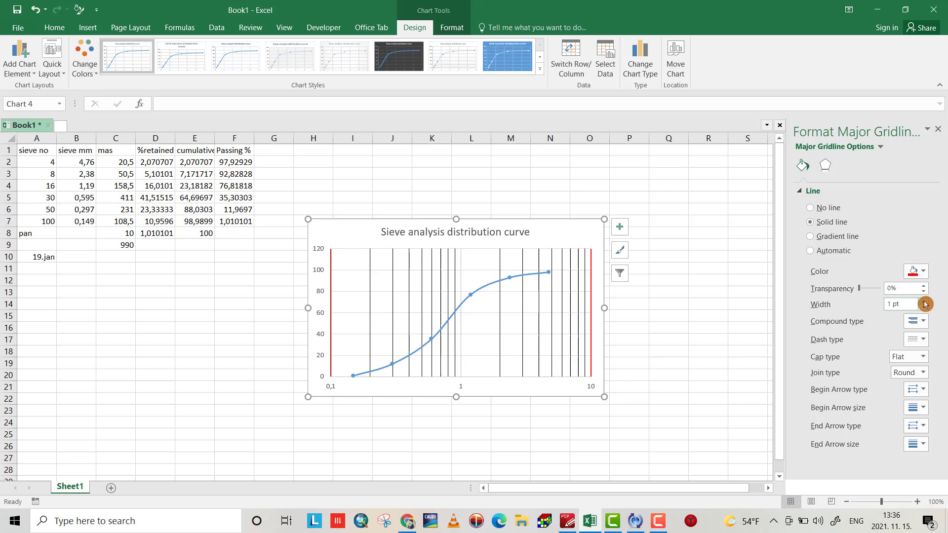
pyautogui.click(925, 303)
pyautogui.click(412, 391)
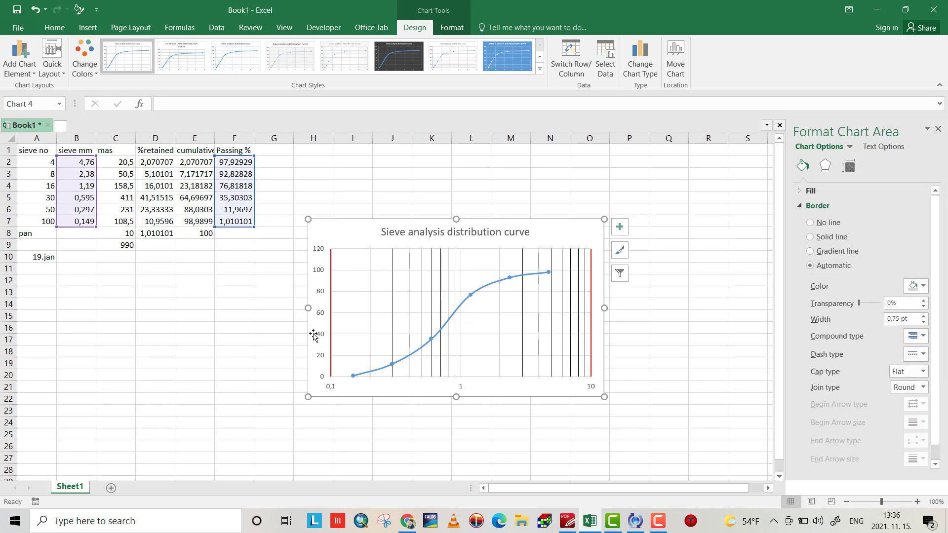
pyautogui.click(321, 318)
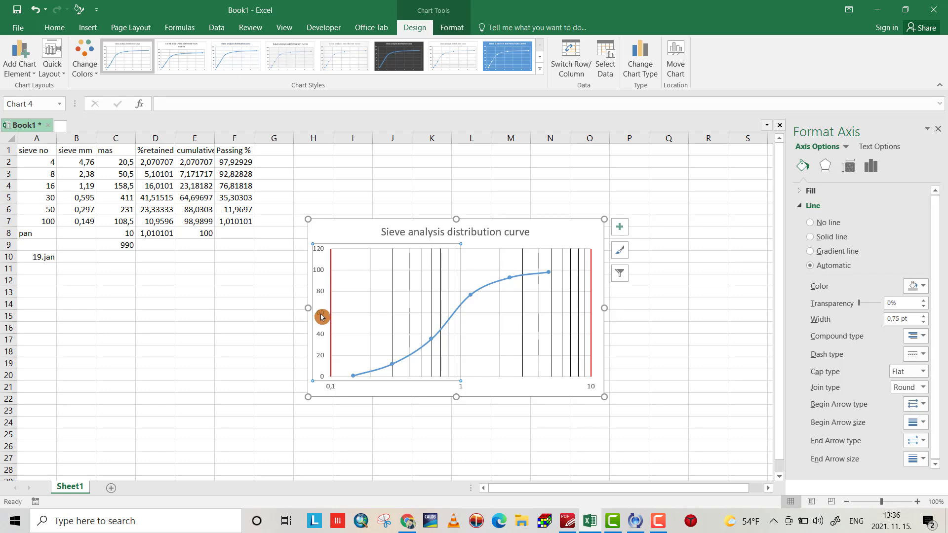
# Make the horizontal major gridlines solid black.
pyautogui.rightClick(322, 317)
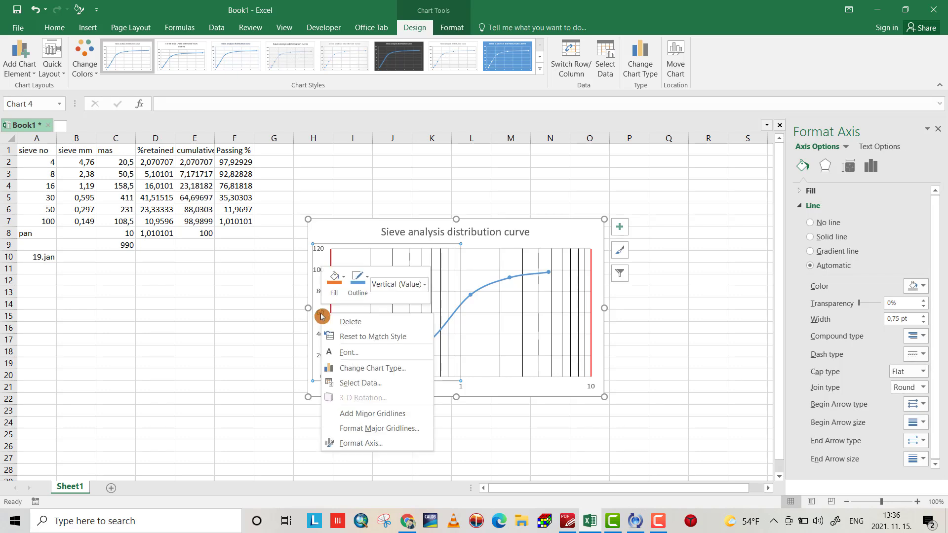
pyautogui.click(369, 429)
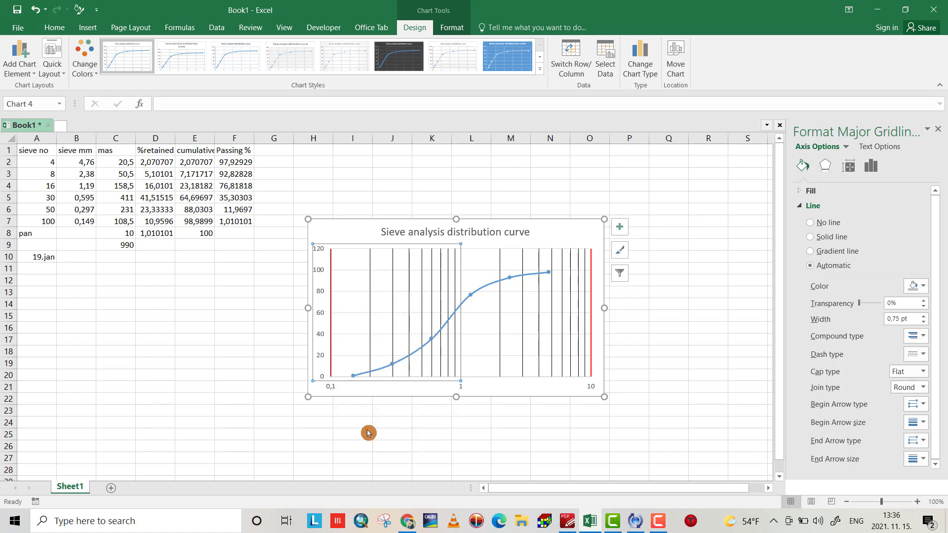
pyautogui.click(924, 276)
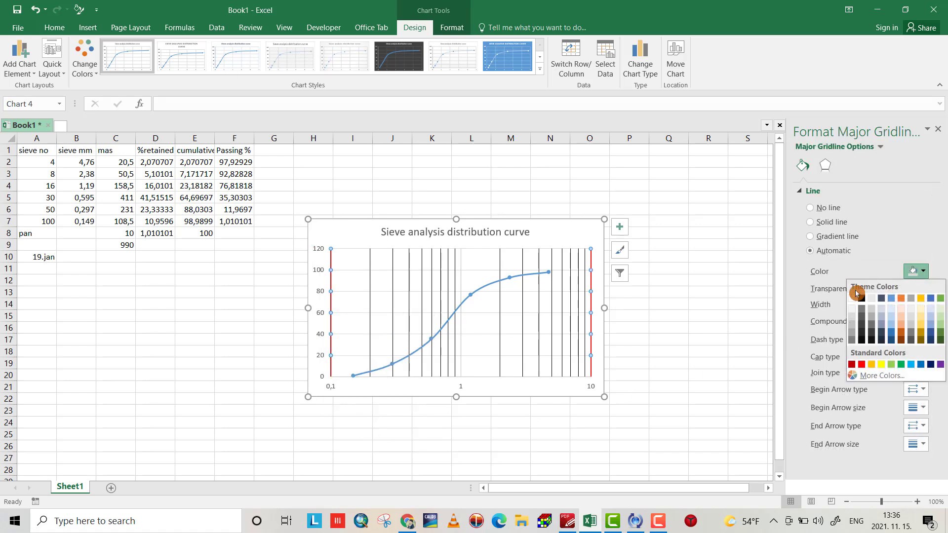
pyautogui.click(860, 298)
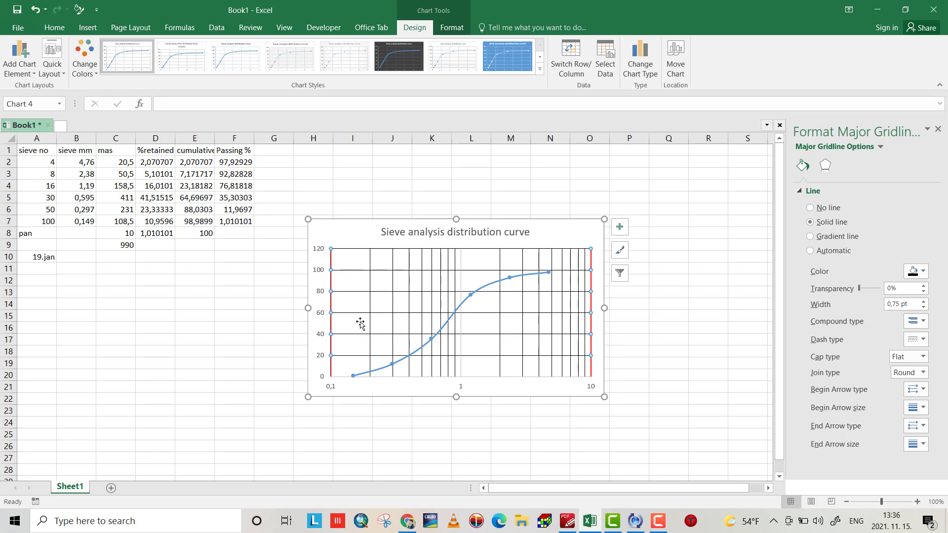
# Add minor horizontal gridlines from the vertical percentage axis.
pyautogui.click(324, 315)
pyautogui.click(317, 310)
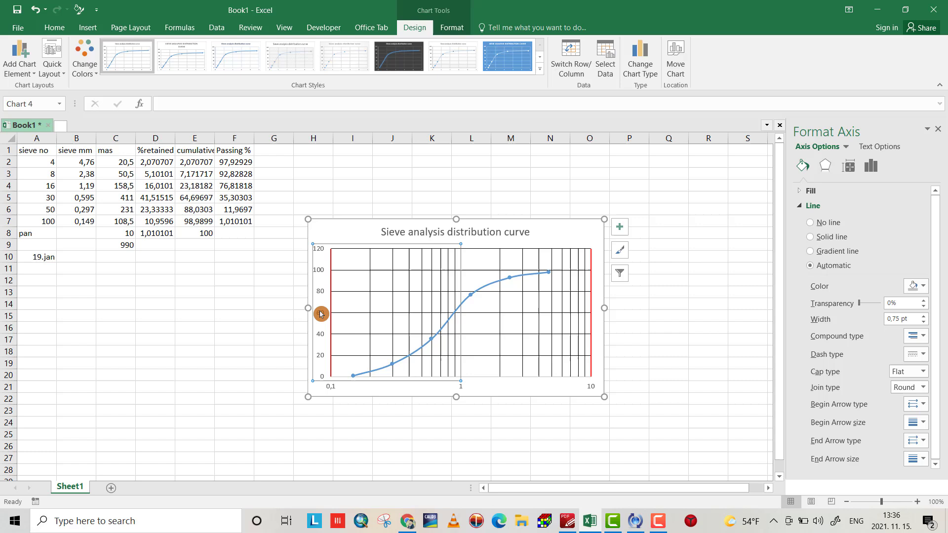
pyautogui.rightClick(321, 313)
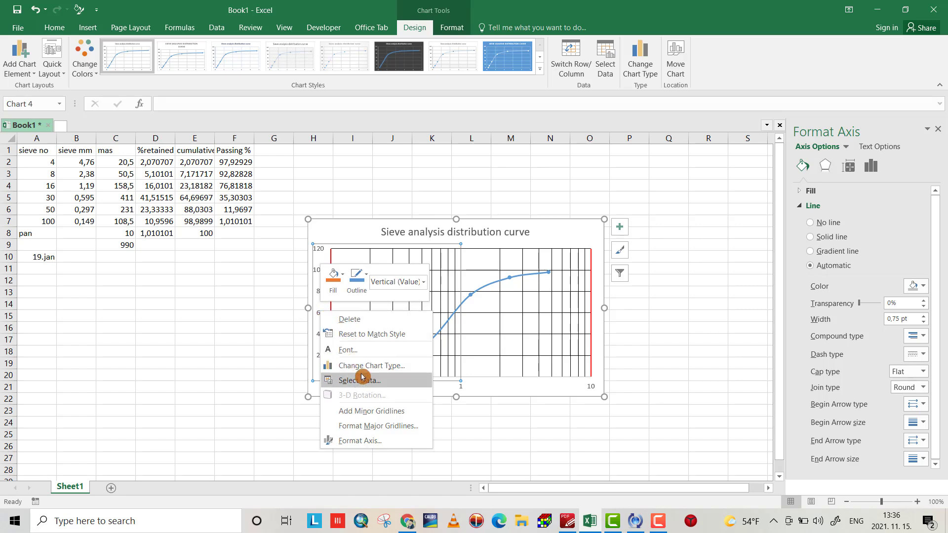
pyautogui.click(368, 413)
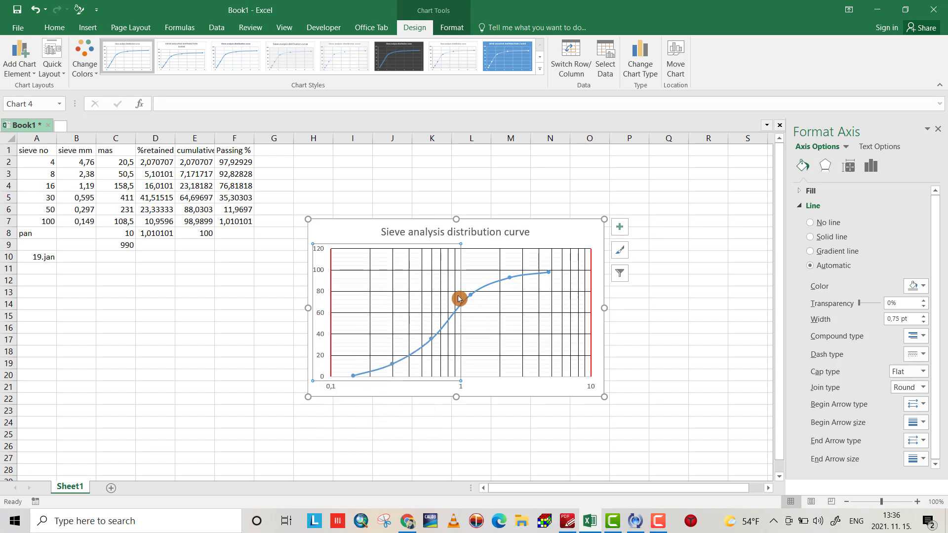
# Make the minor horizontal gridlines solid black and deselect the chart to view the full grid.
pyautogui.rightClick(325, 311)
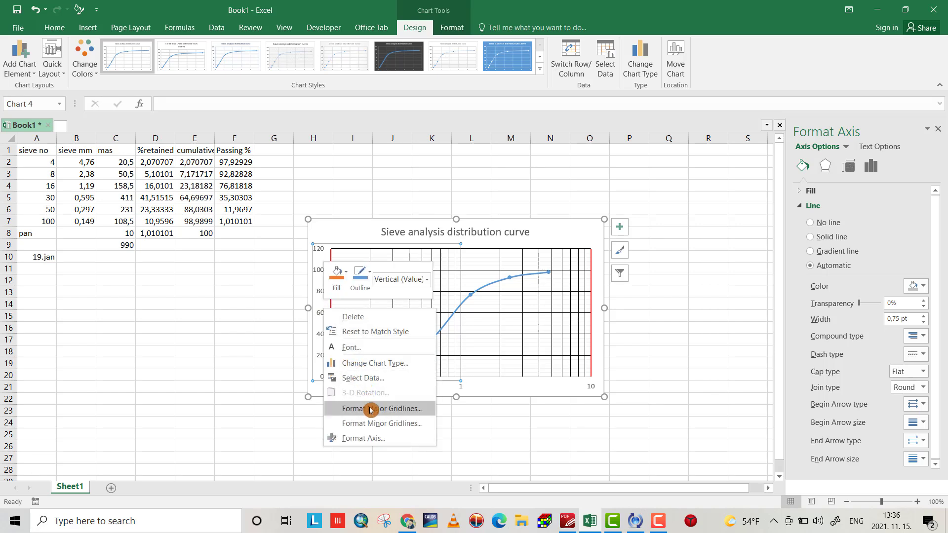
pyautogui.click(375, 424)
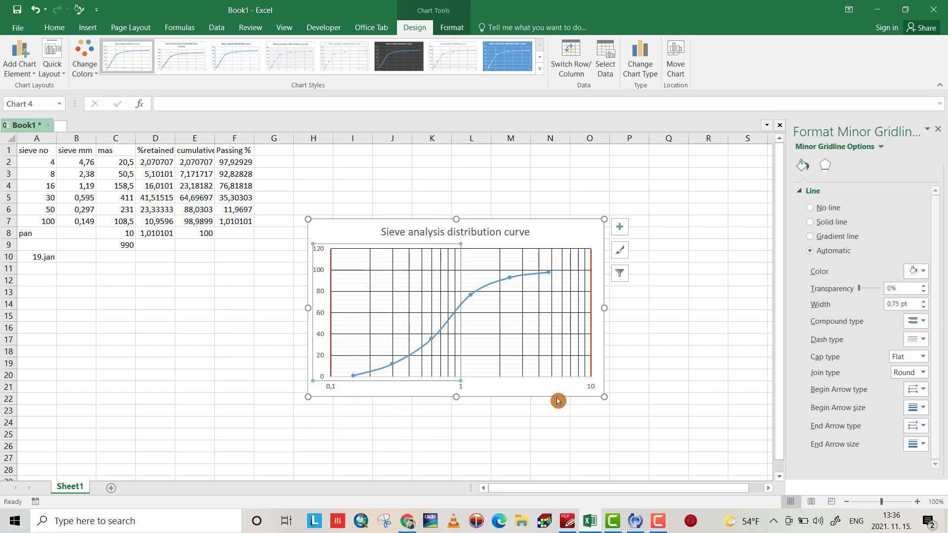
pyautogui.click(922, 275)
pyautogui.click(862, 298)
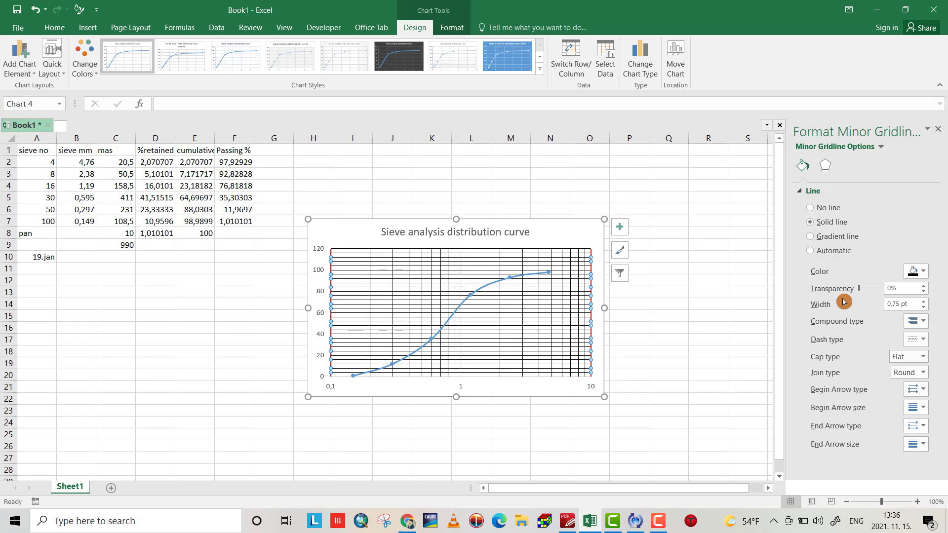
pyautogui.click(689, 360)
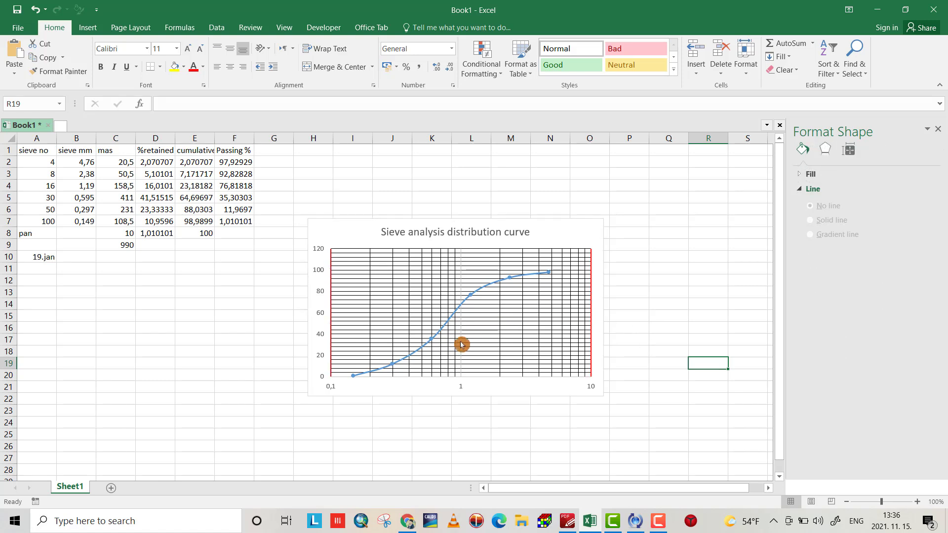
# Enlarge the chart and add axis title placeholders via Chart Elements.
pyautogui.click(489, 234)
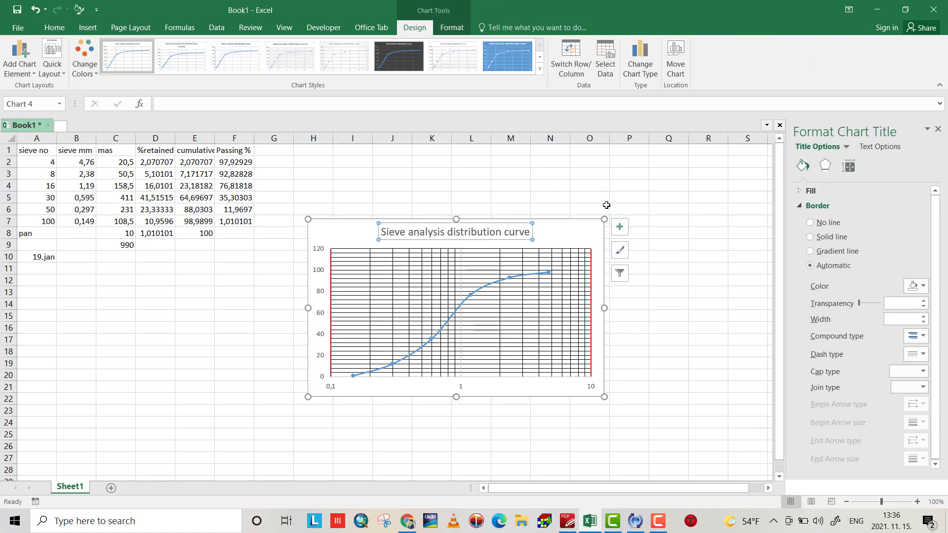
pyautogui.moveTo(604, 220); pyautogui.dragTo(642, 175)
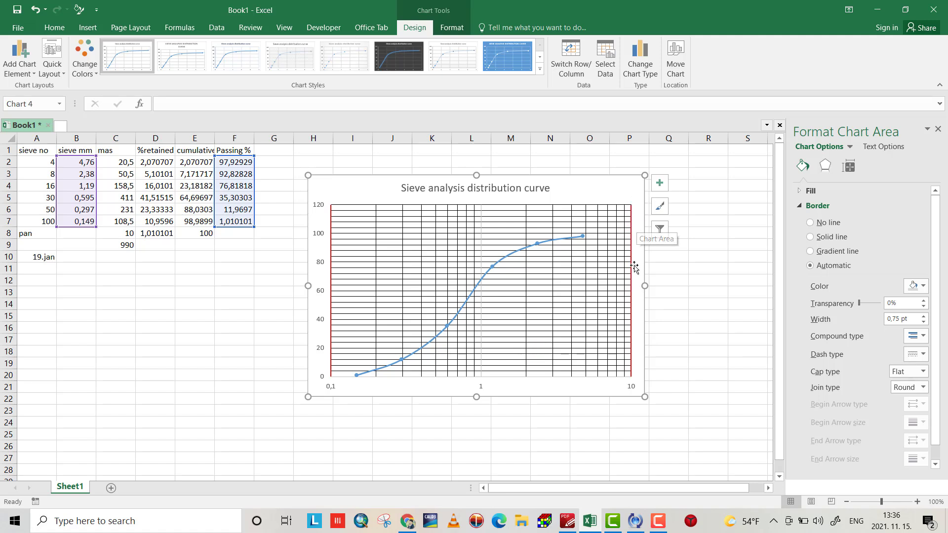
pyautogui.click(661, 186)
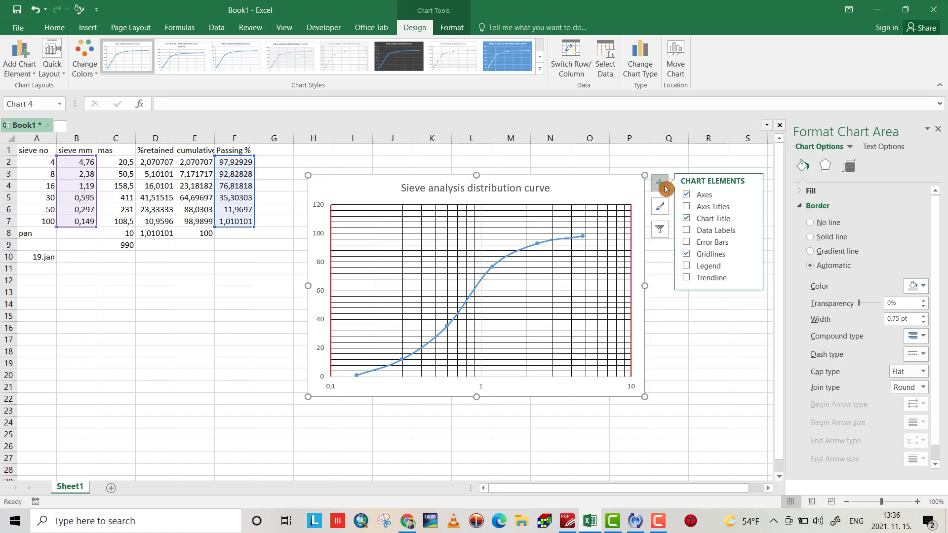
pyautogui.click(715, 207)
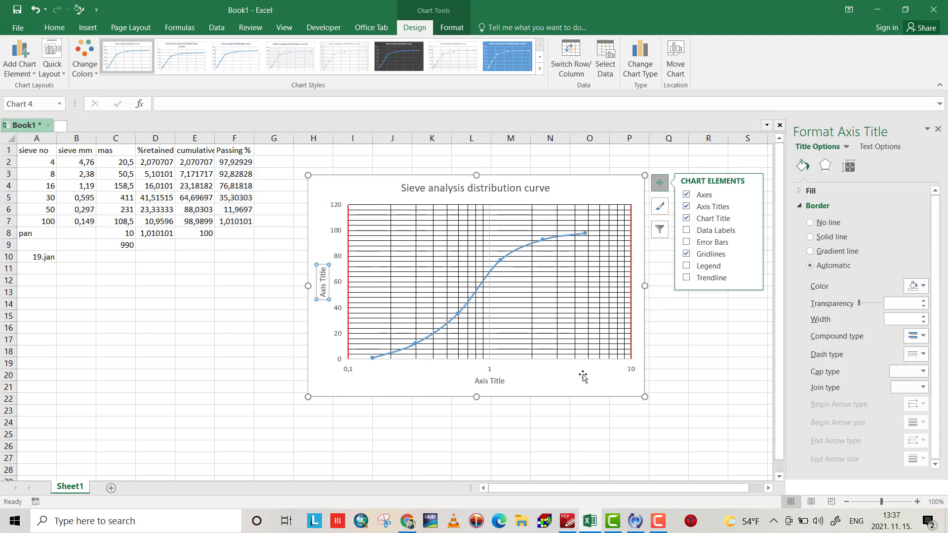
# Set the vertical axis title to 'Percentage Passed' and make it bold.
pyautogui.tripleClick(324, 287)
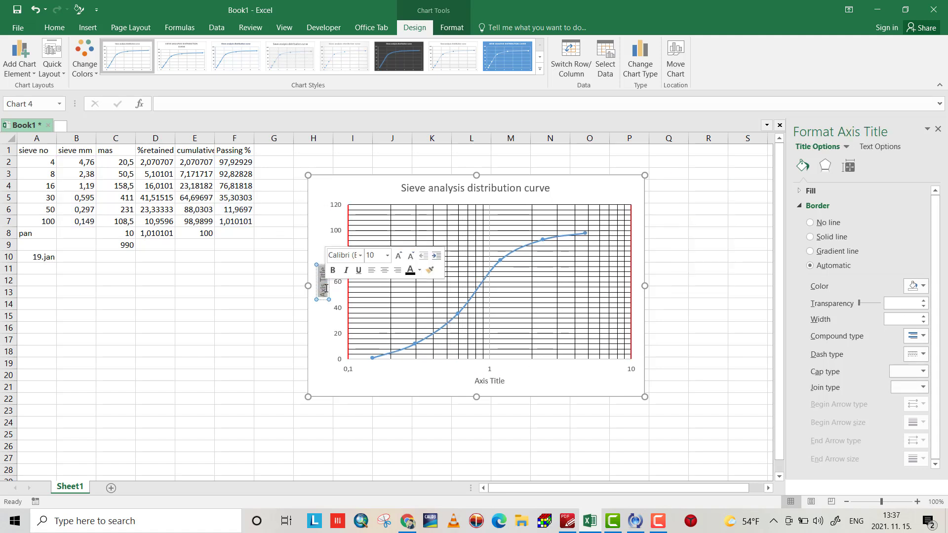
pyautogui.write('%')
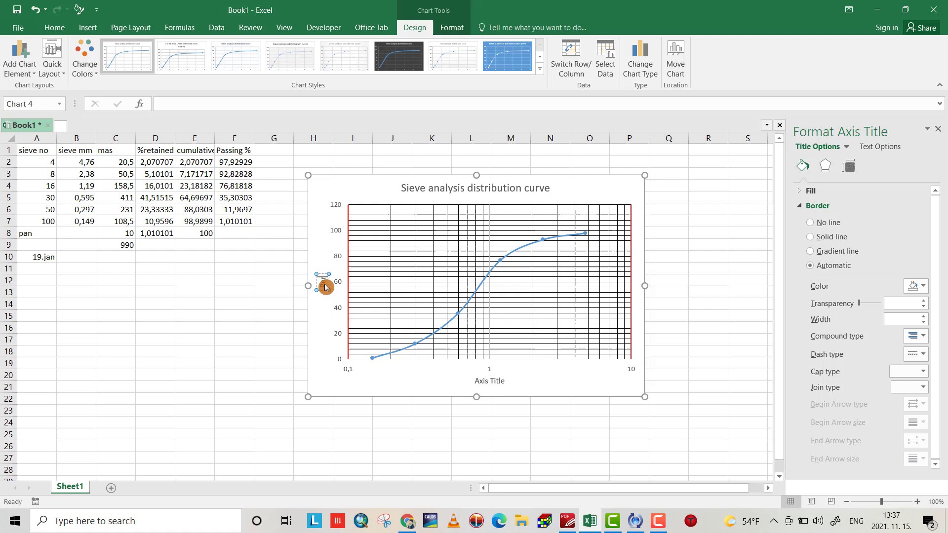
pyautogui.write('ge')
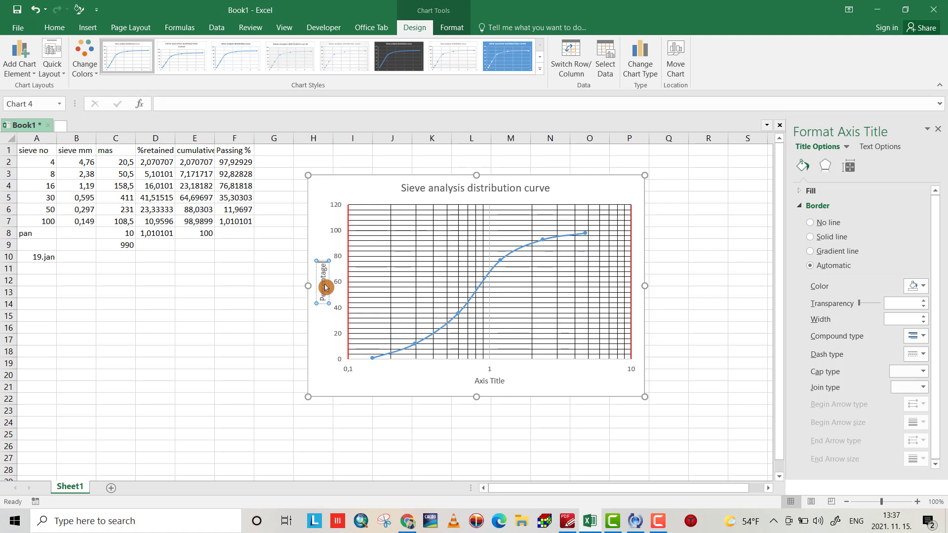
pyautogui.write(' Pa')
pyautogui.write('ss')
pyautogui.write('ed')
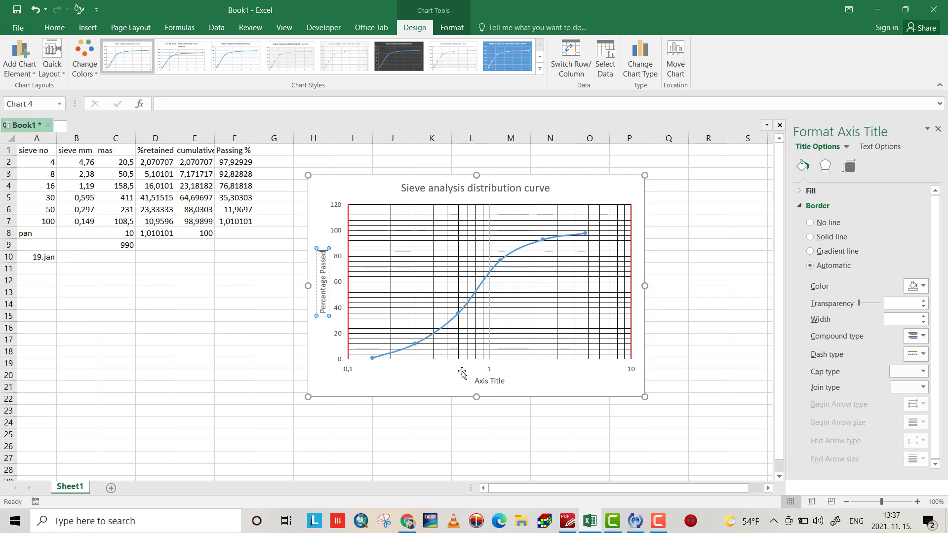
pyautogui.tripleClick(324, 285)
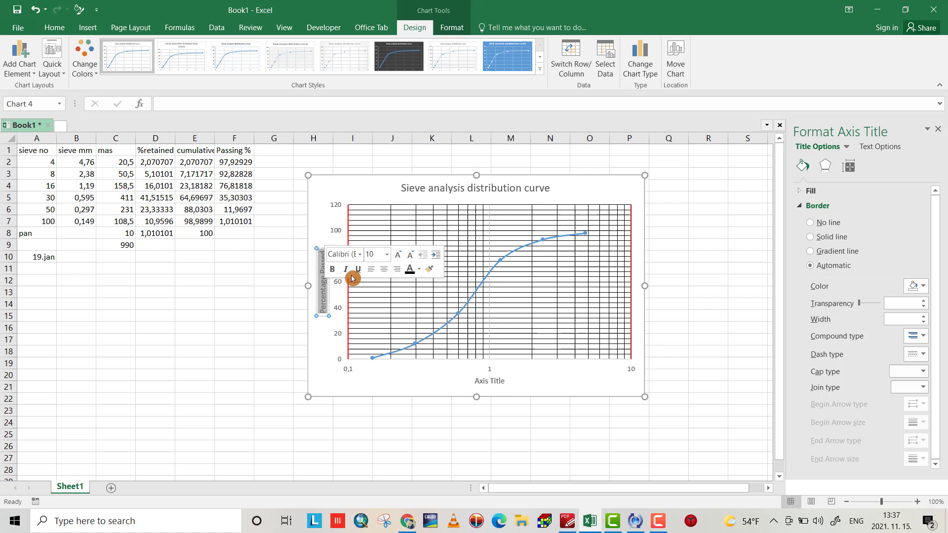
pyautogui.click(331, 272)
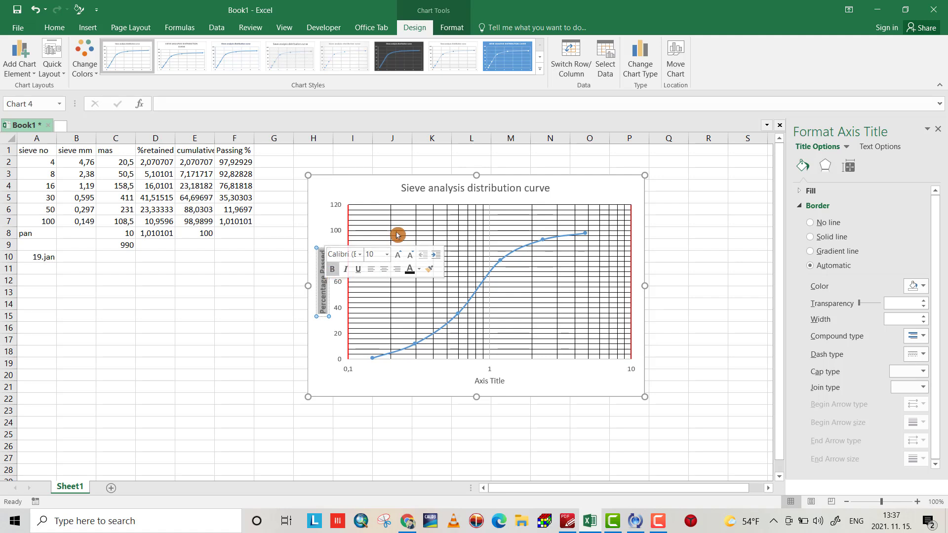
pyautogui.click(450, 392)
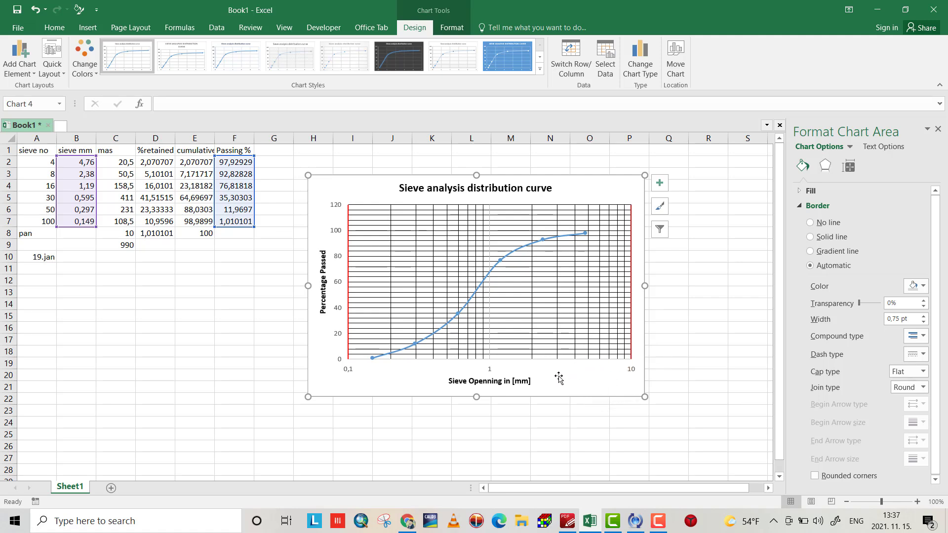
# Bring up the Format Axis options for the horizontal sieve-size axis.
pyautogui.click(505, 365)
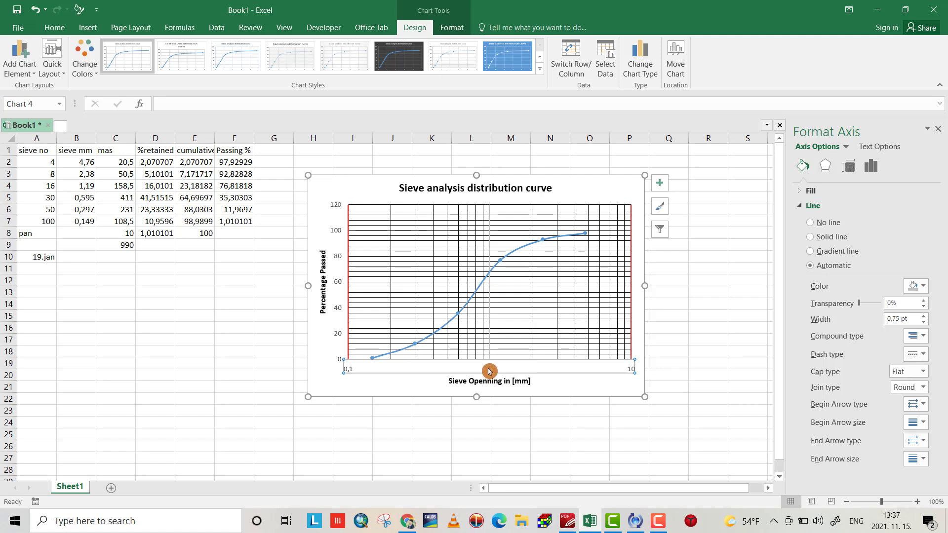
pyautogui.rightClick(489, 370)
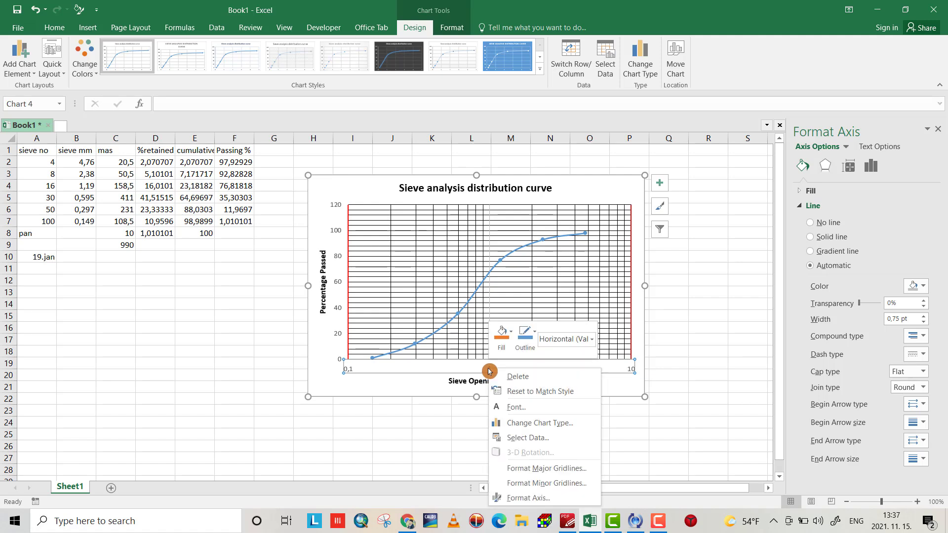
pyautogui.click(529, 499)
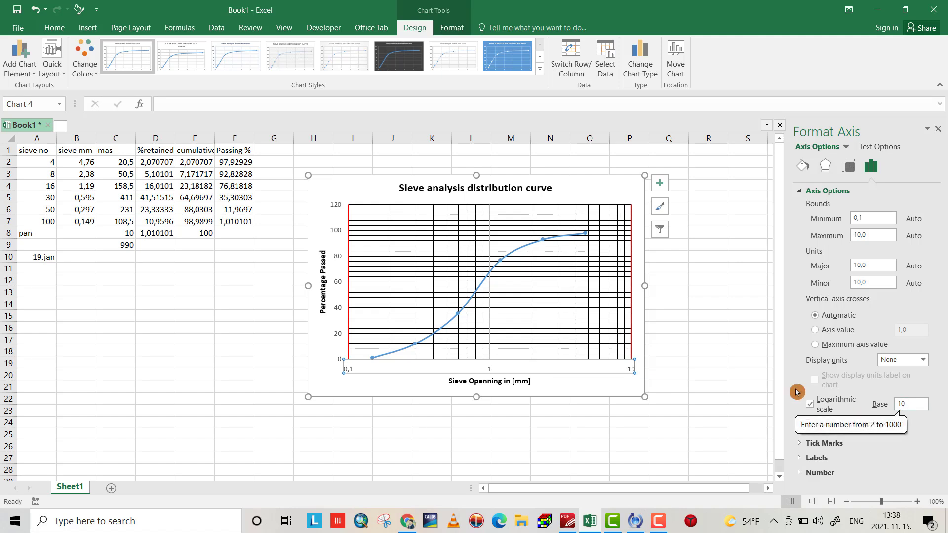
pyautogui.click(626, 360)
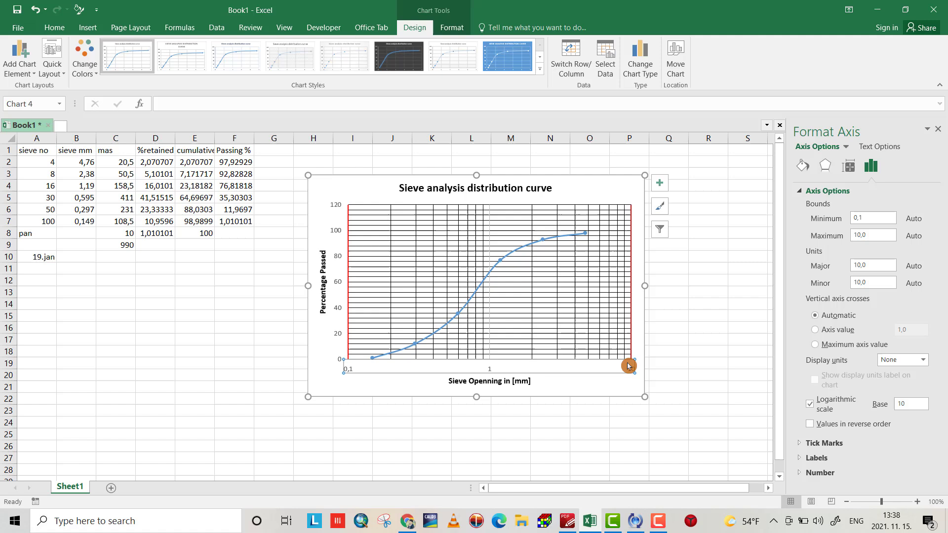
pyautogui.moveTo(624, 360); pyautogui.dragTo(621, 338)
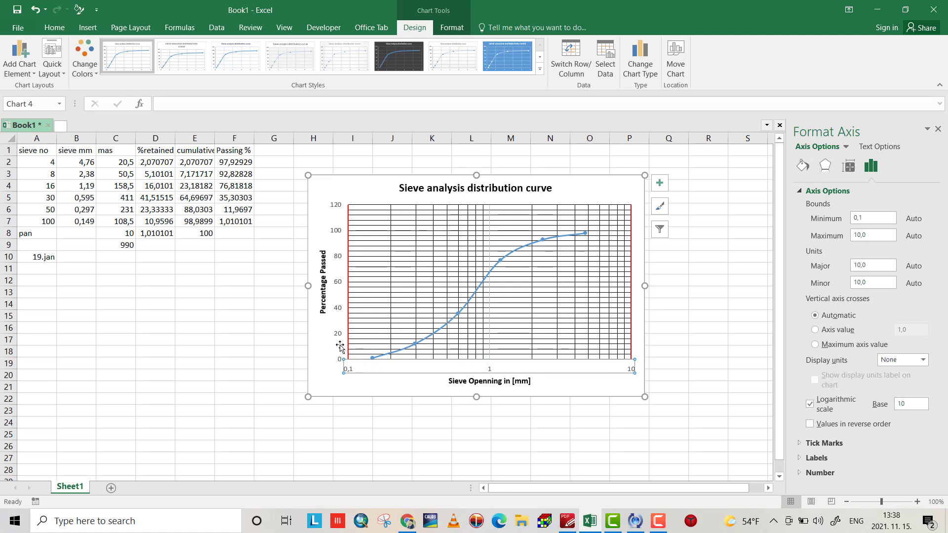
# Try a logarithmic base of 100, then restore it to 10.
pyautogui.click(907, 405)
pyautogui.write('0')
pyautogui.press('Return')
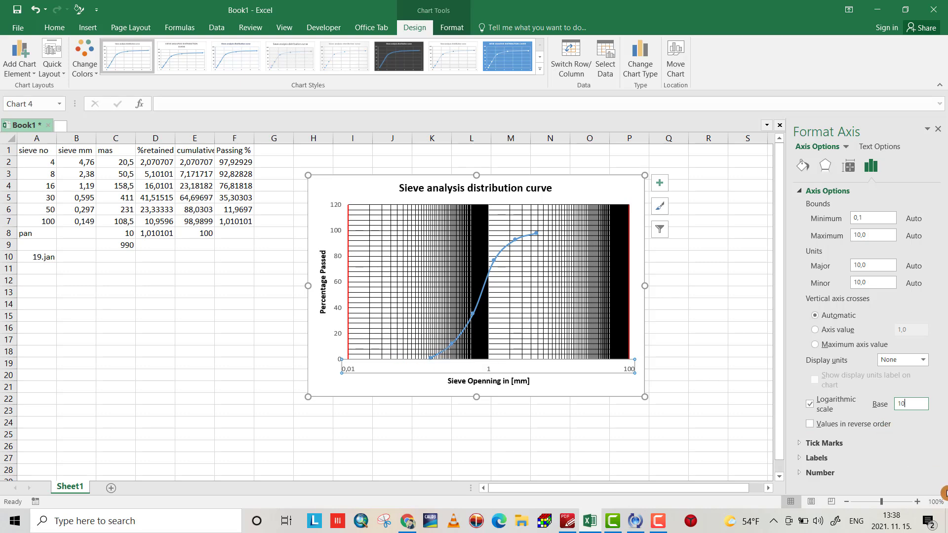
pyautogui.press('Return')
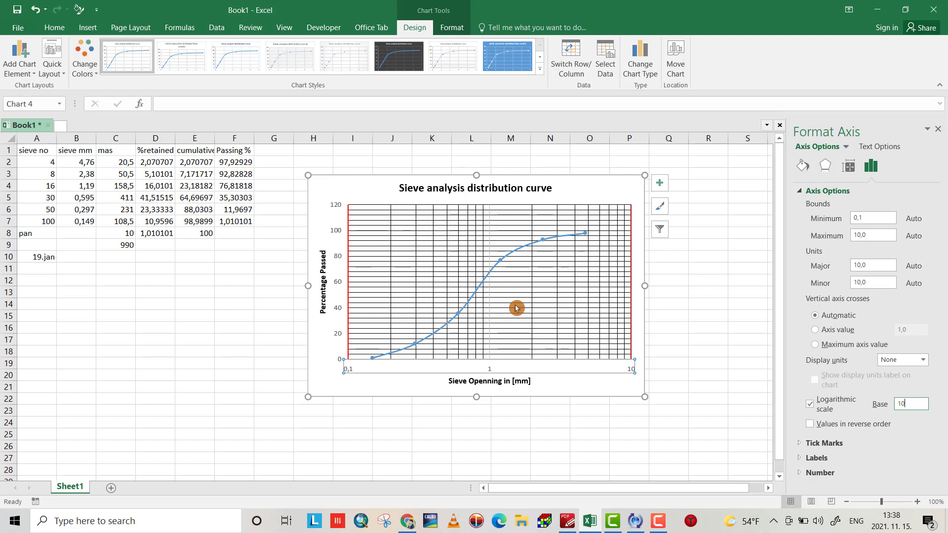
# Reverse the sieve-size axis order so it runs from 10 down to 0.1.
pyautogui.click(811, 424)
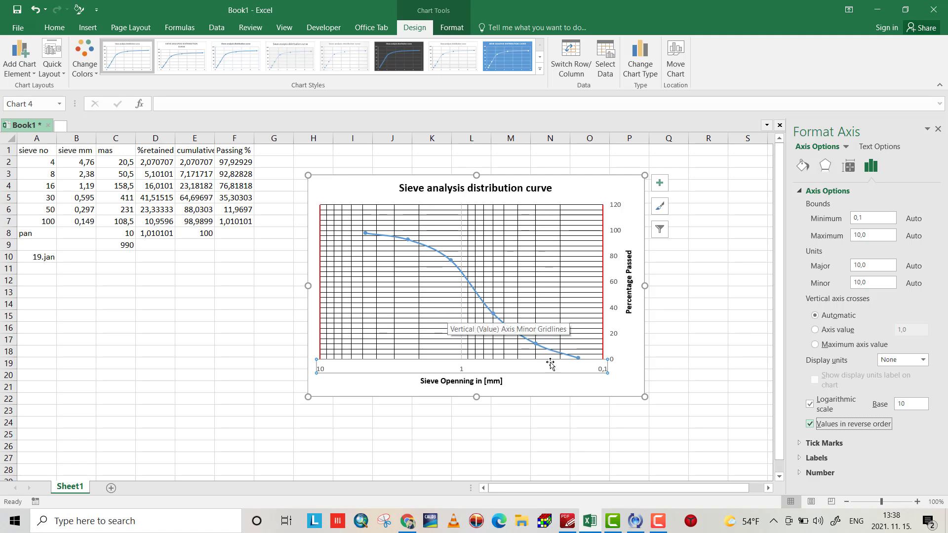
pyautogui.click(617, 288)
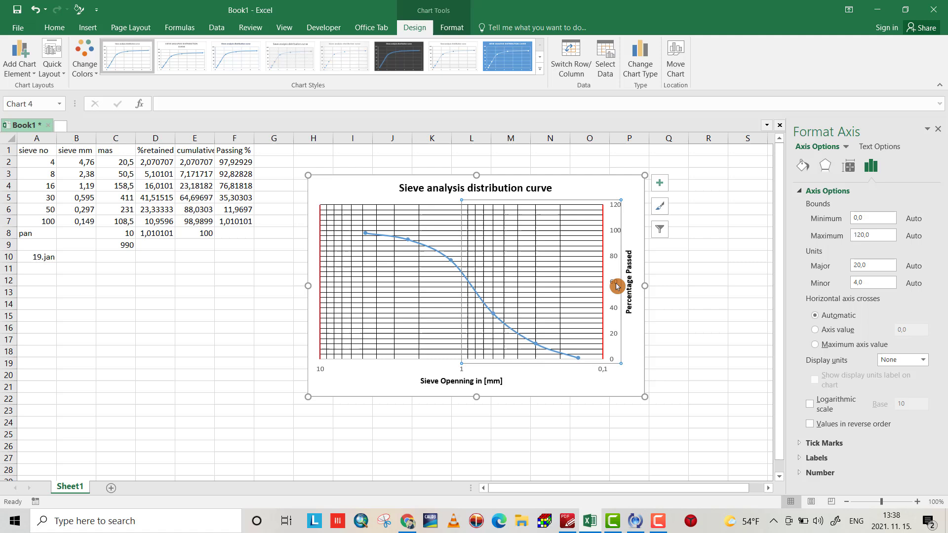
pyautogui.rightClick(617, 286)
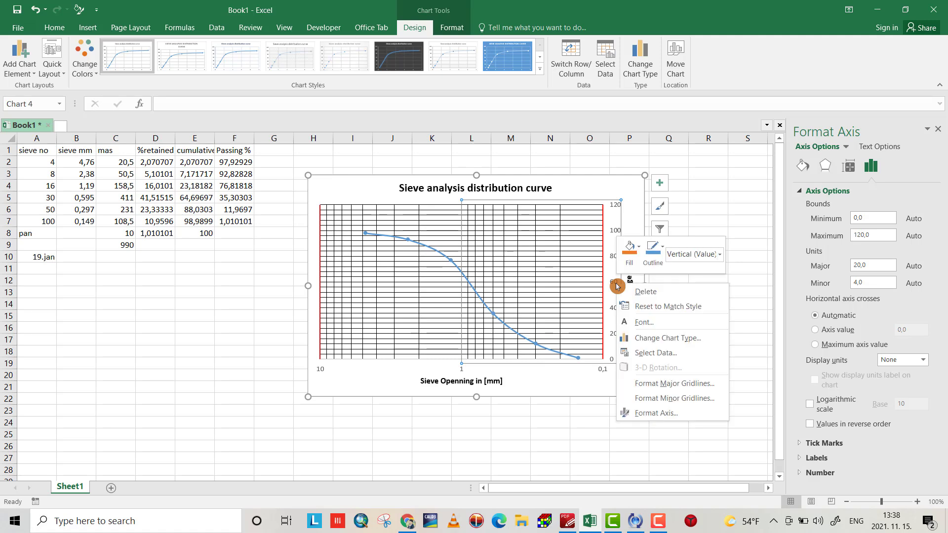
pyautogui.click(656, 412)
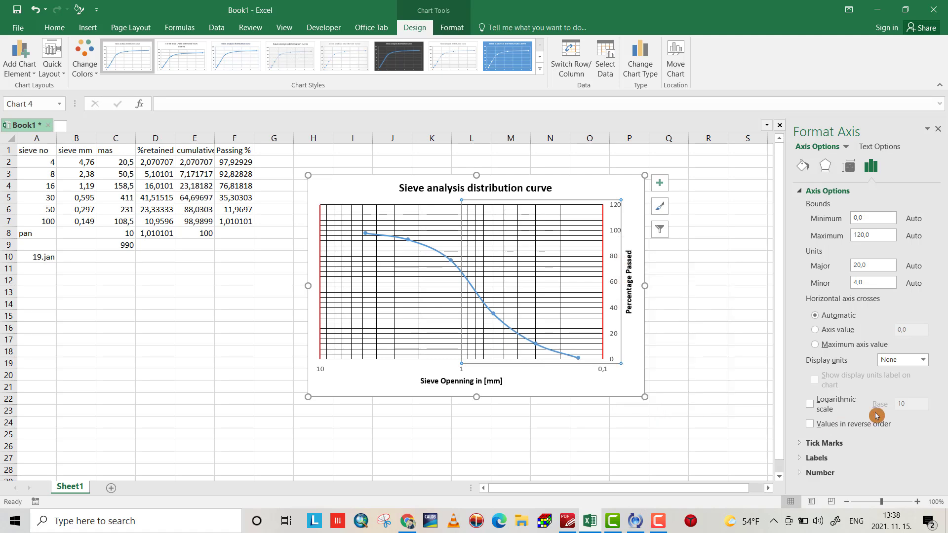
pyautogui.click(811, 404)
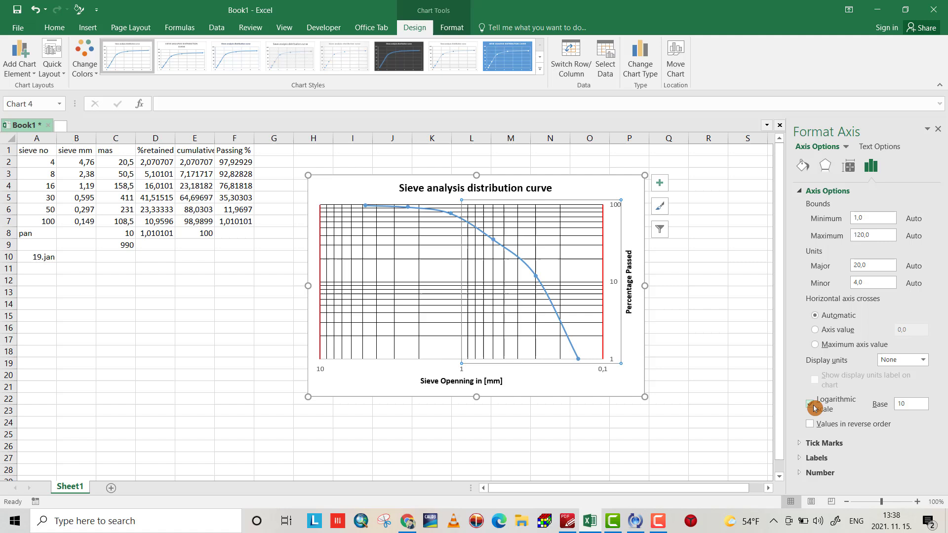
pyautogui.click(811, 405)
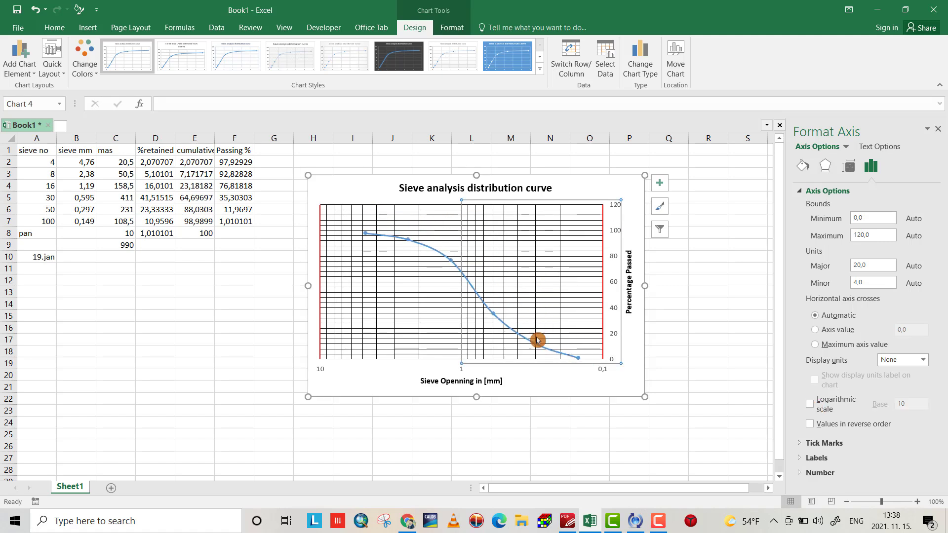